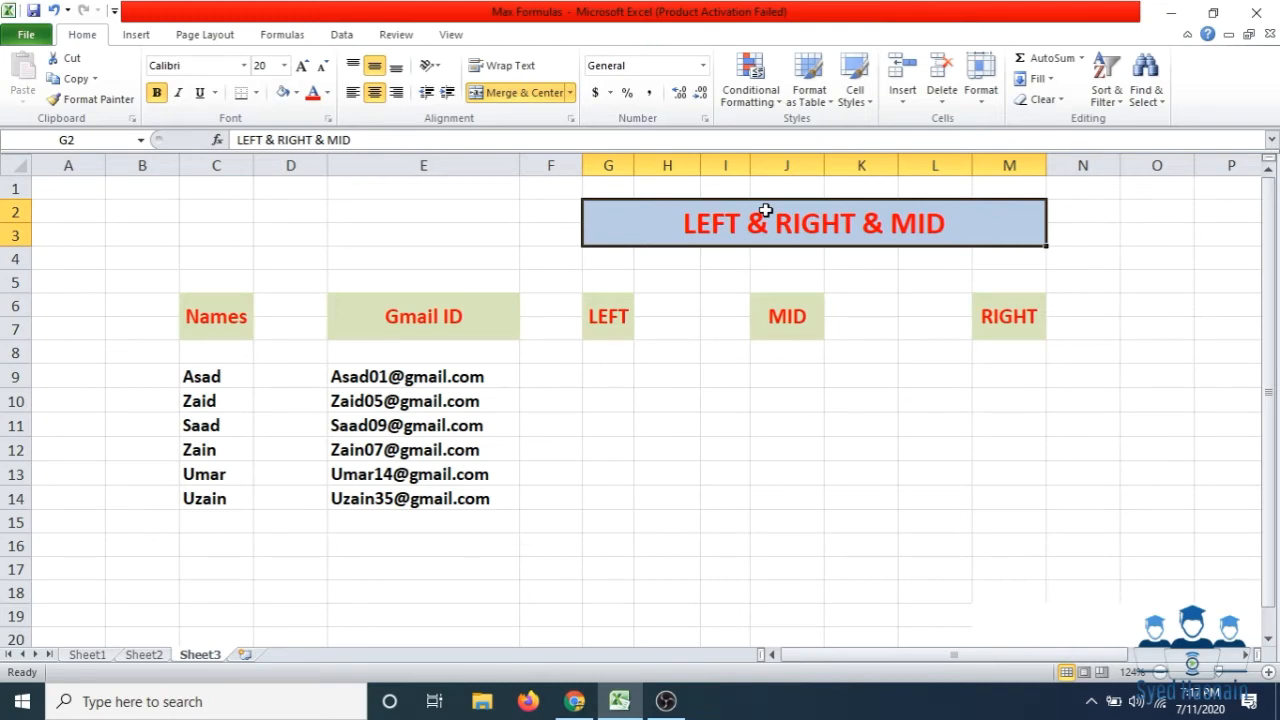
Review the empty cells in row 9 beneath the LEFT, MID and RIGHT headings
click(606, 310)
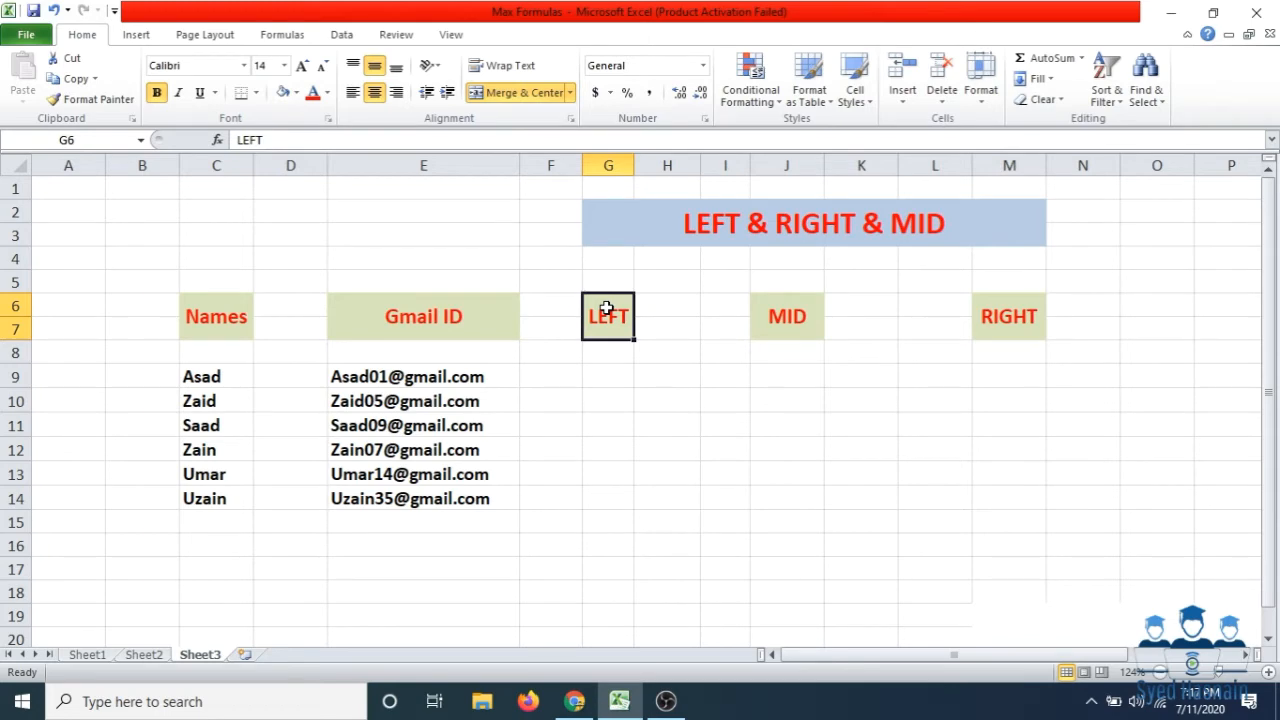
click(604, 378)
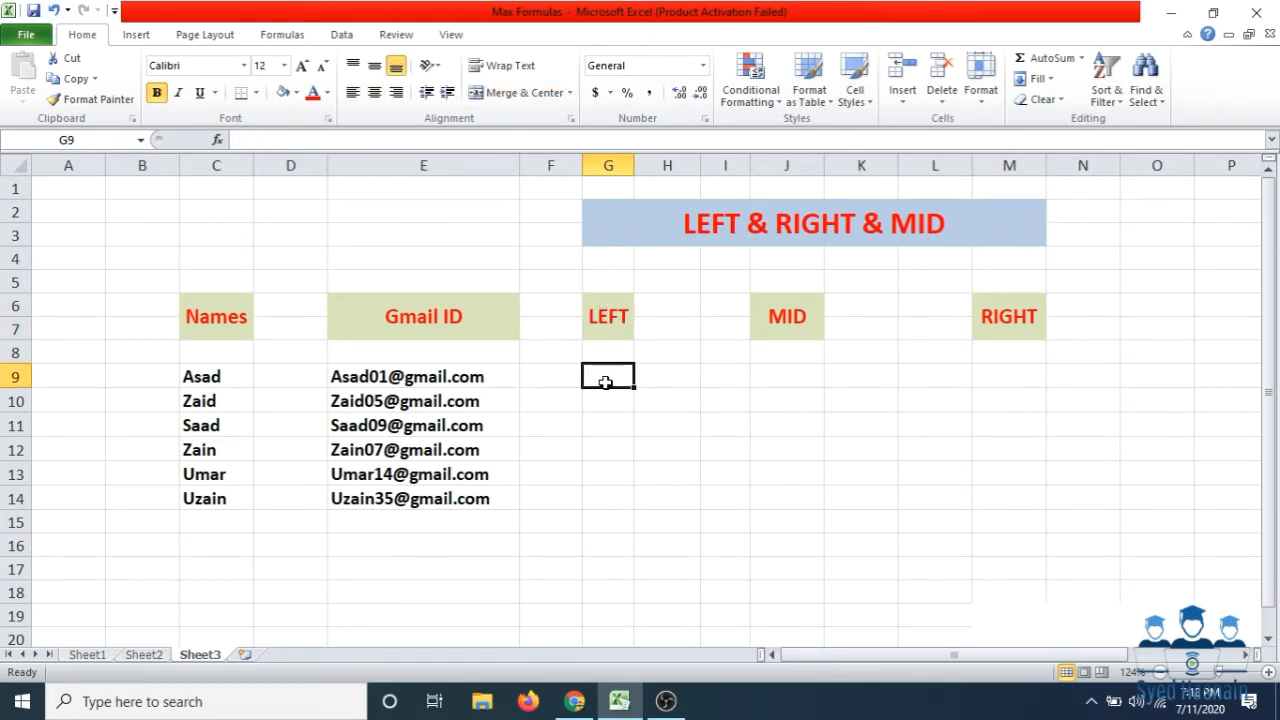
click(752, 376)
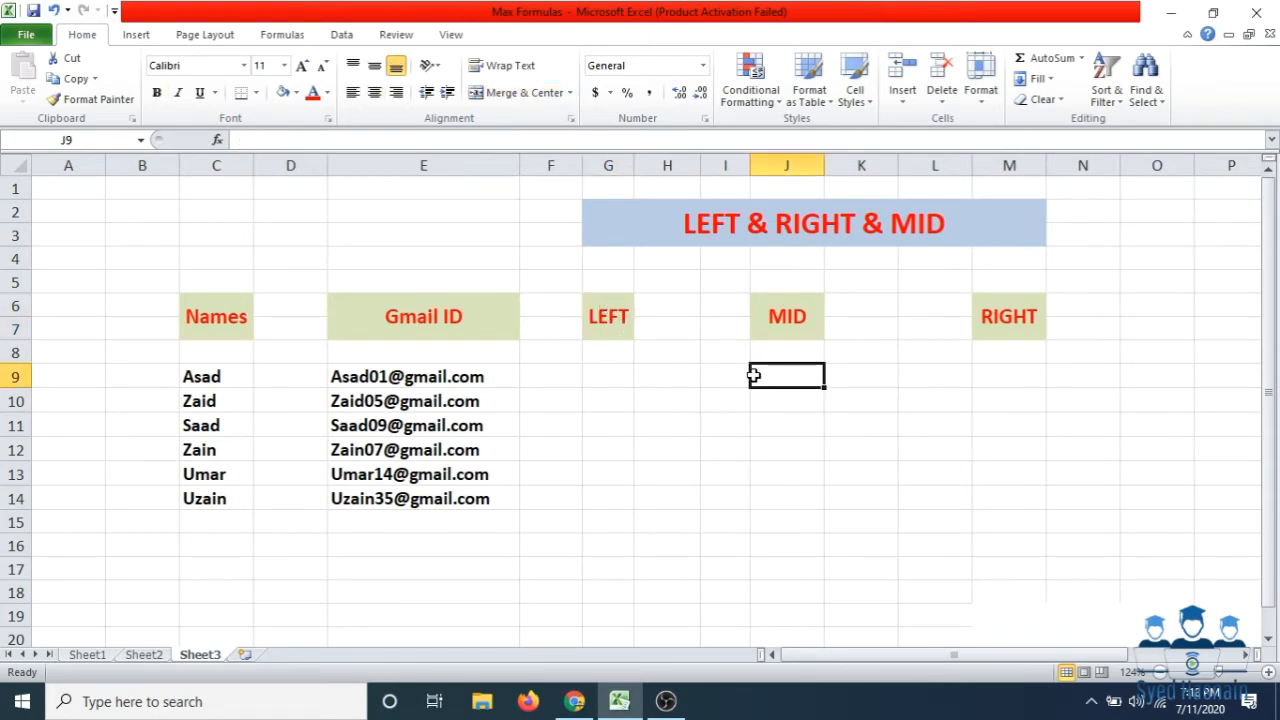
click(990, 378)
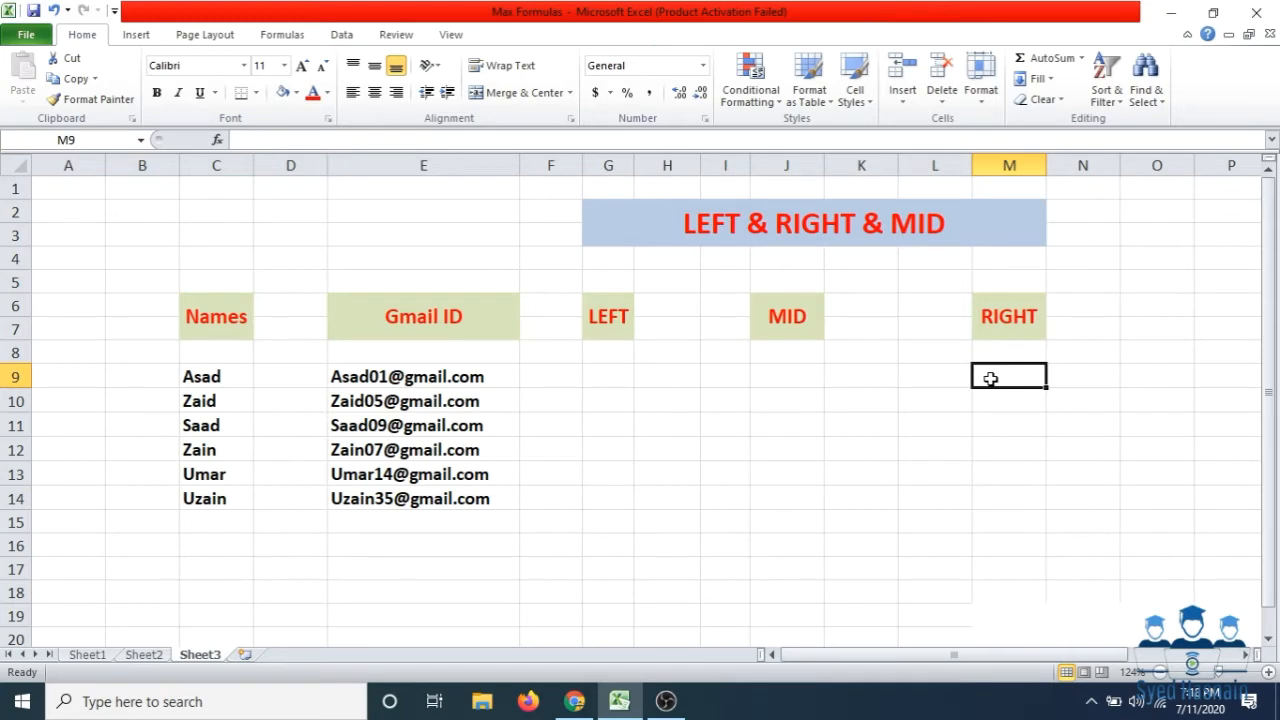
click(625, 390)
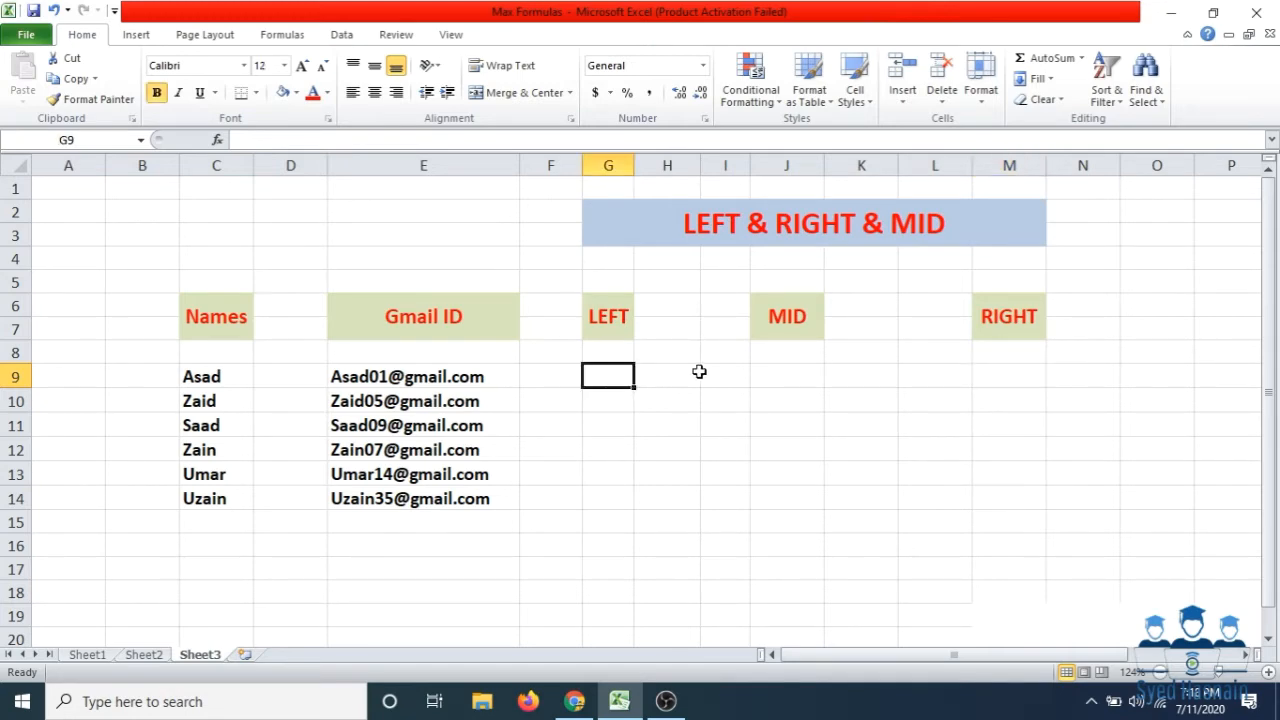
click(793, 373)
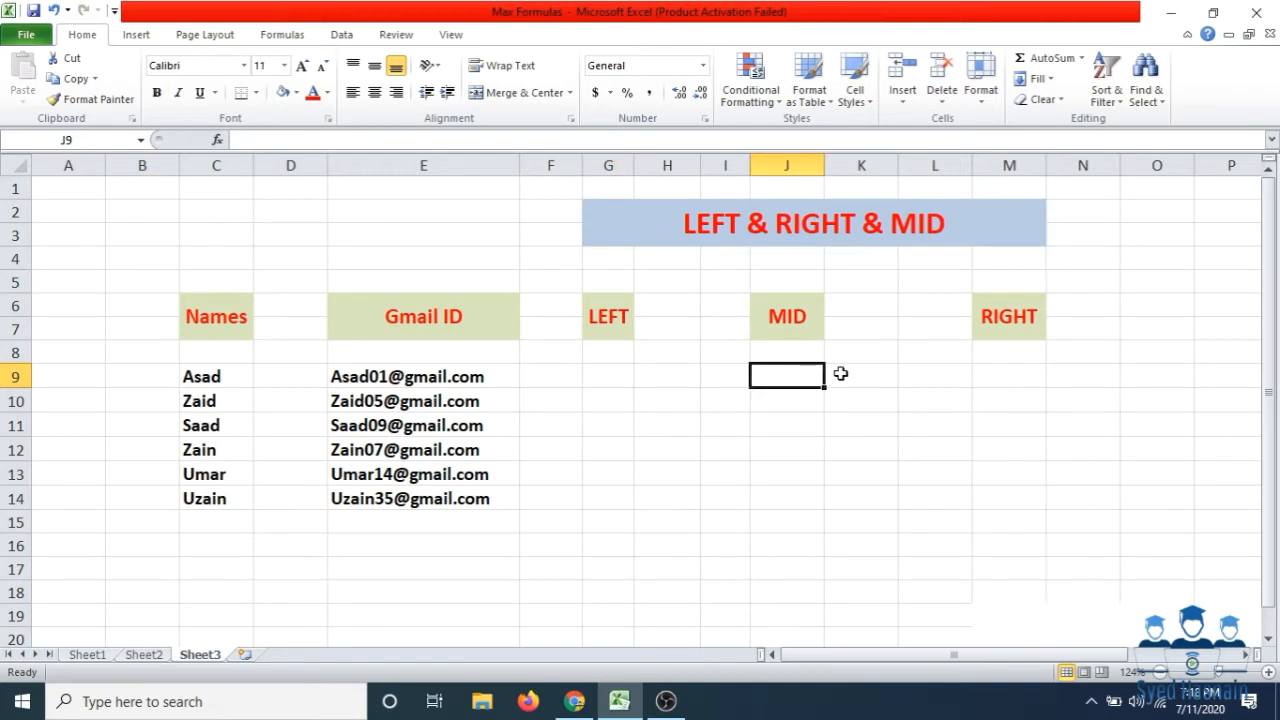
click(1010, 378)
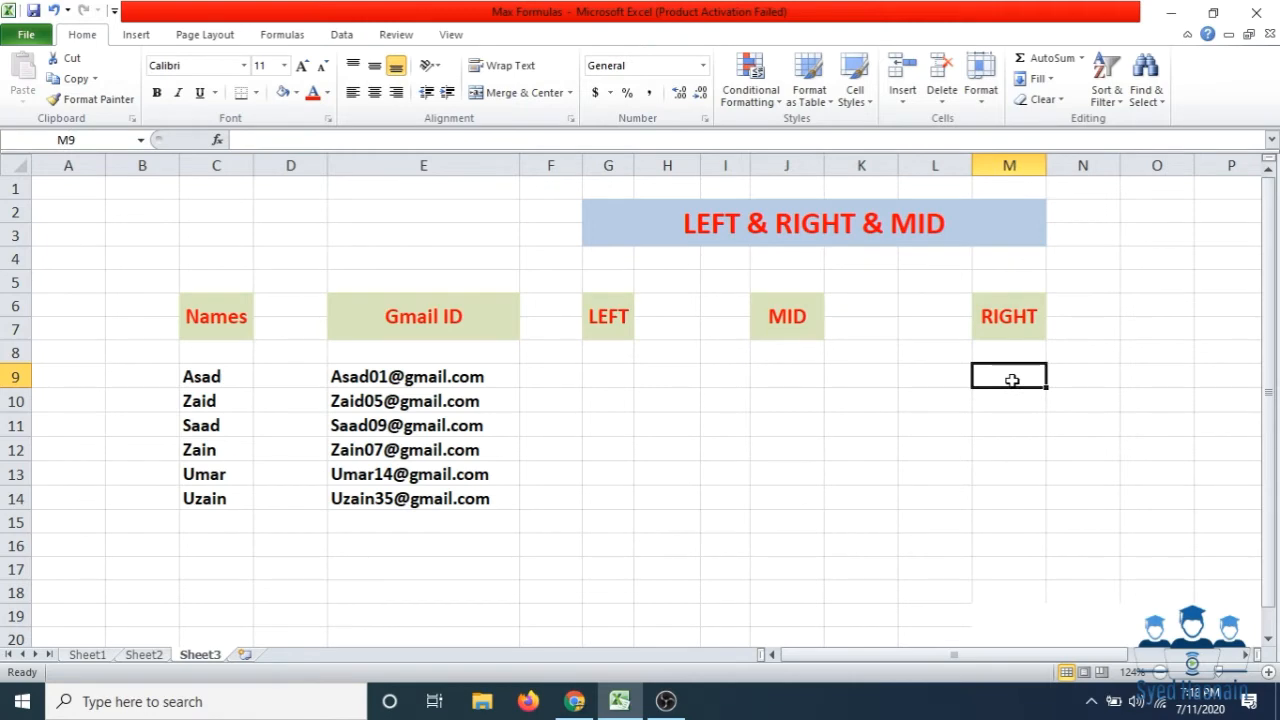
click(800, 390)
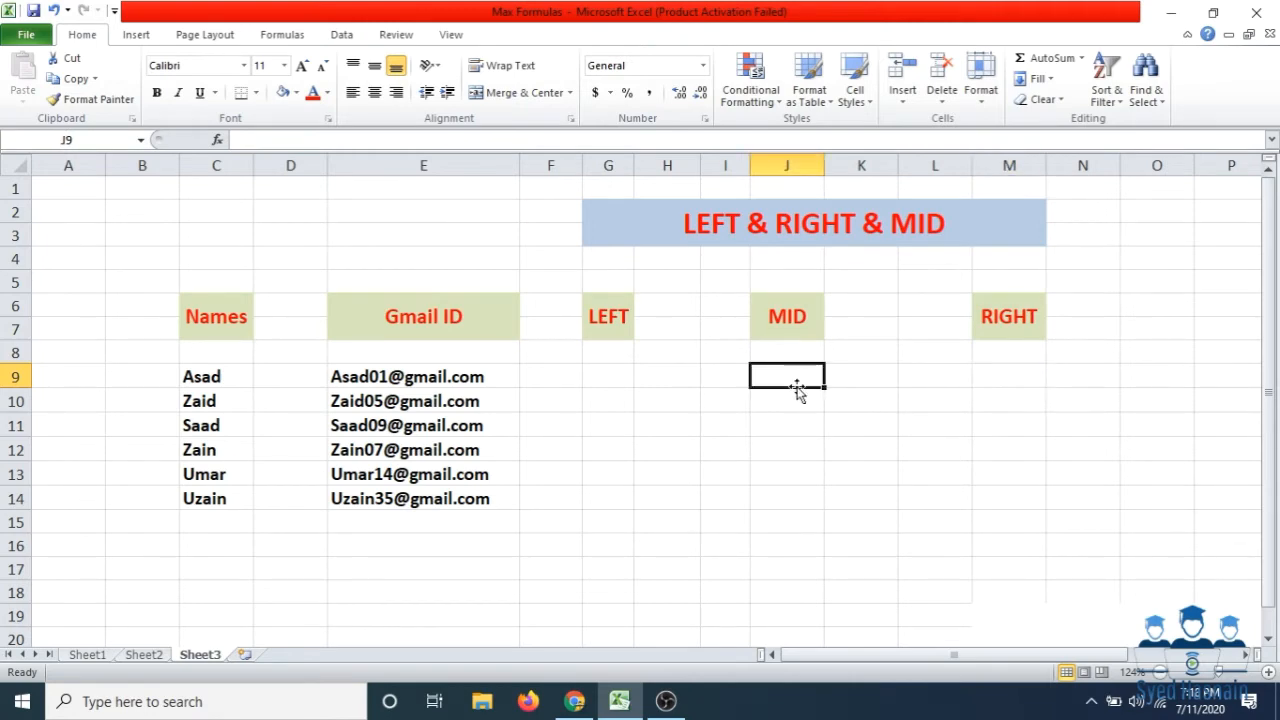
click(604, 384)
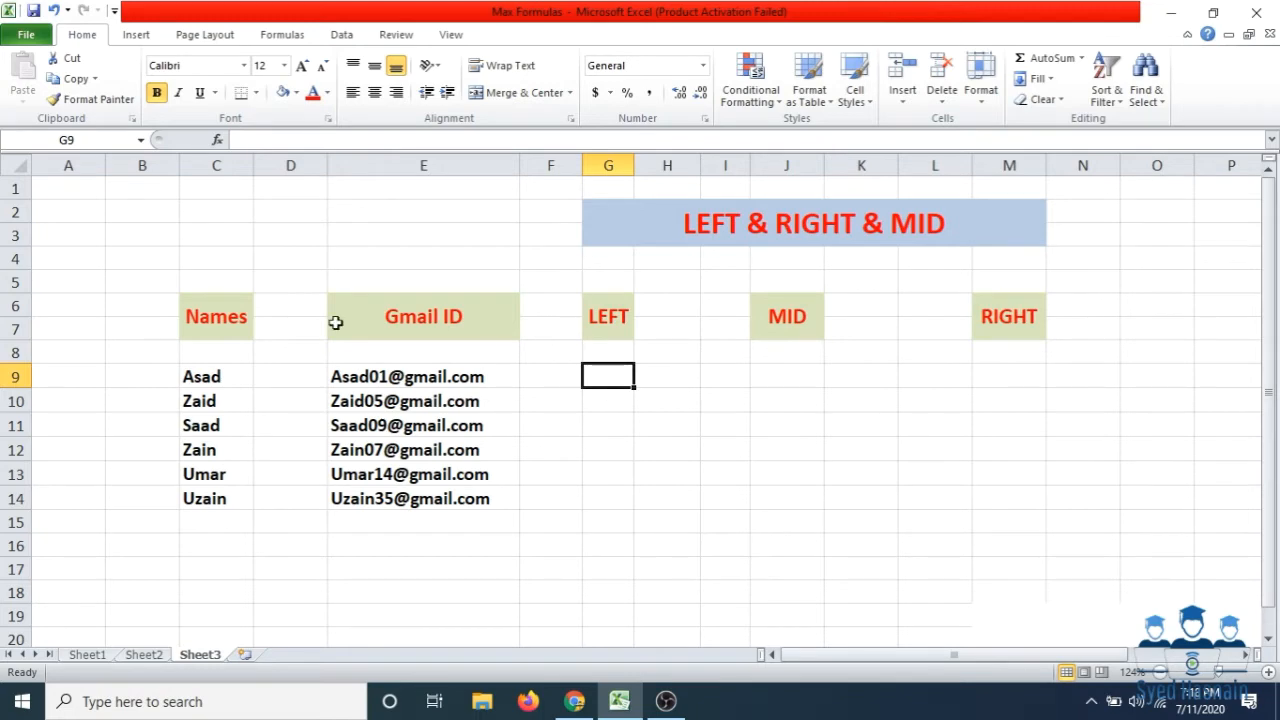
Examine the Names entries and the Gmail ID entries that serve as source text for the formulas
click(234, 317)
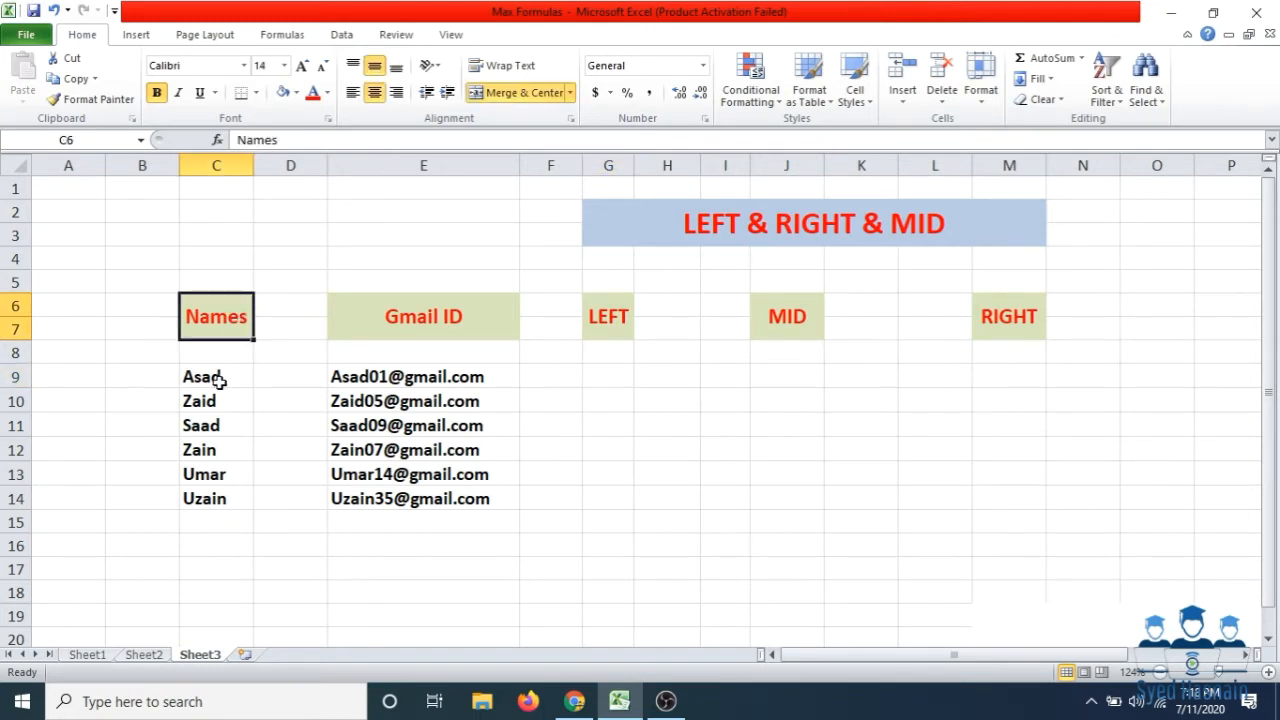
drag(220, 374, 211, 494)
click(372, 335)
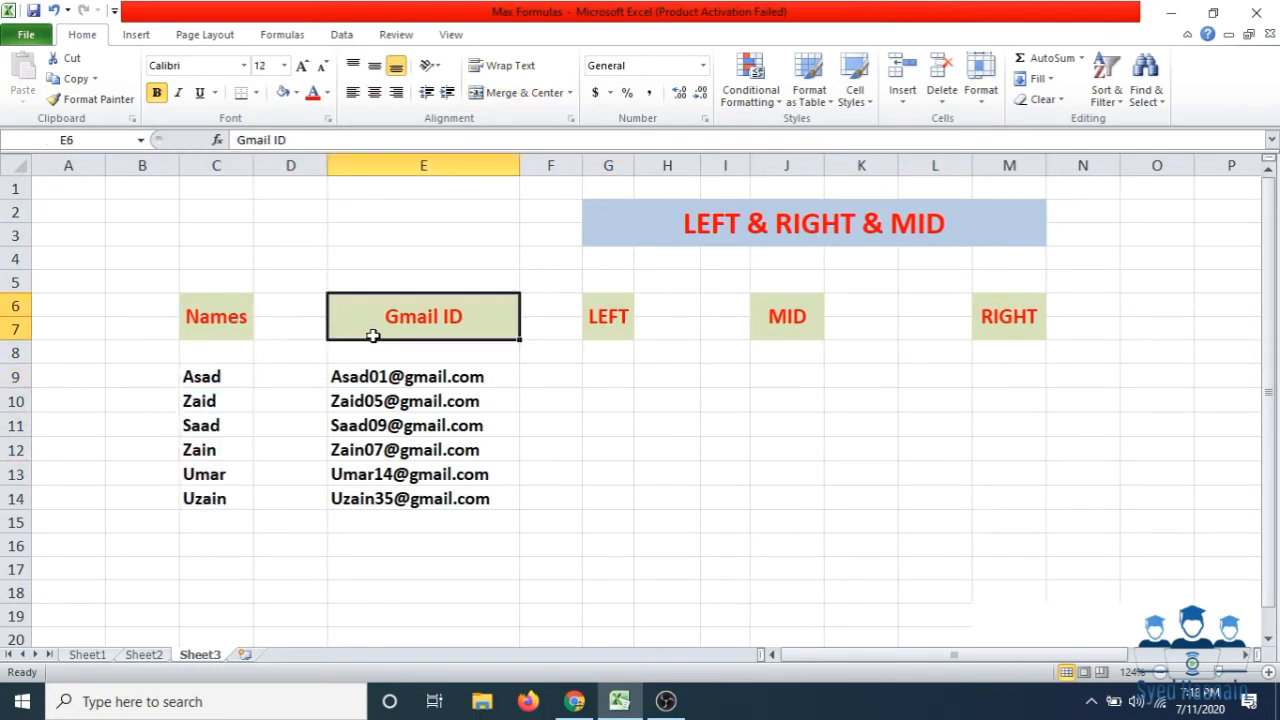
drag(352, 374, 494, 474)
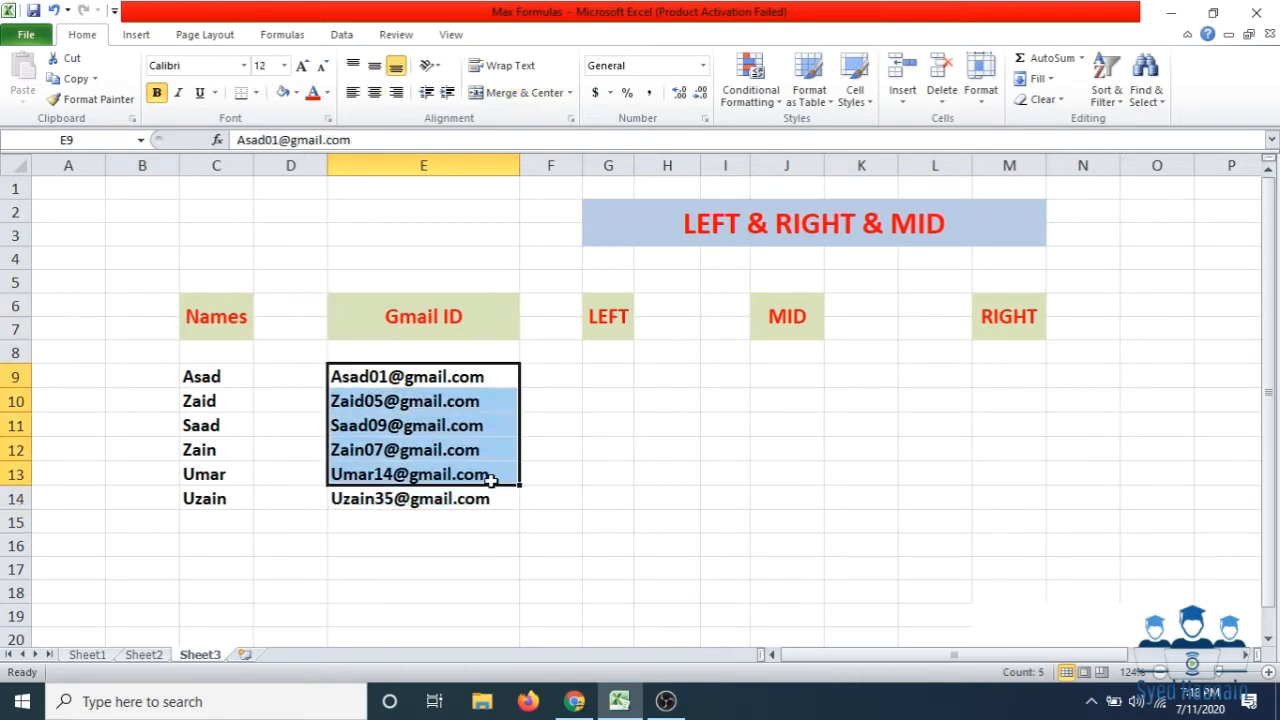
click(608, 385)
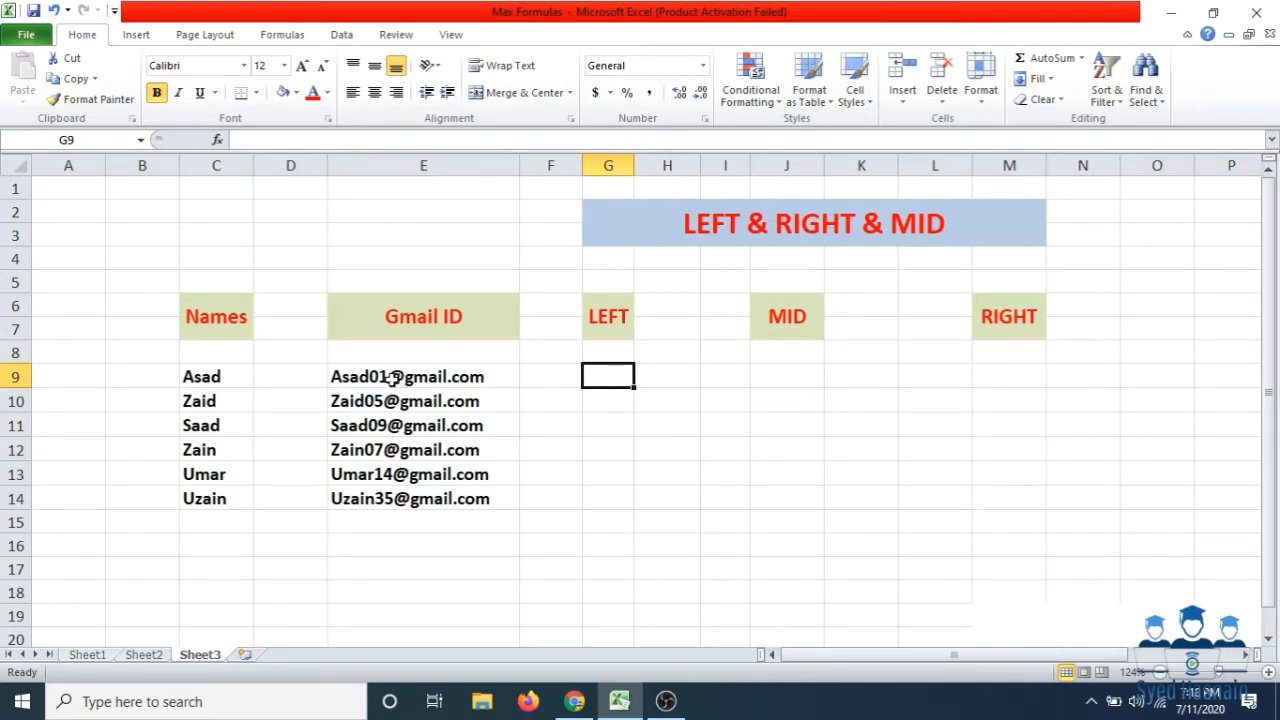
click(348, 377)
click(334, 425)
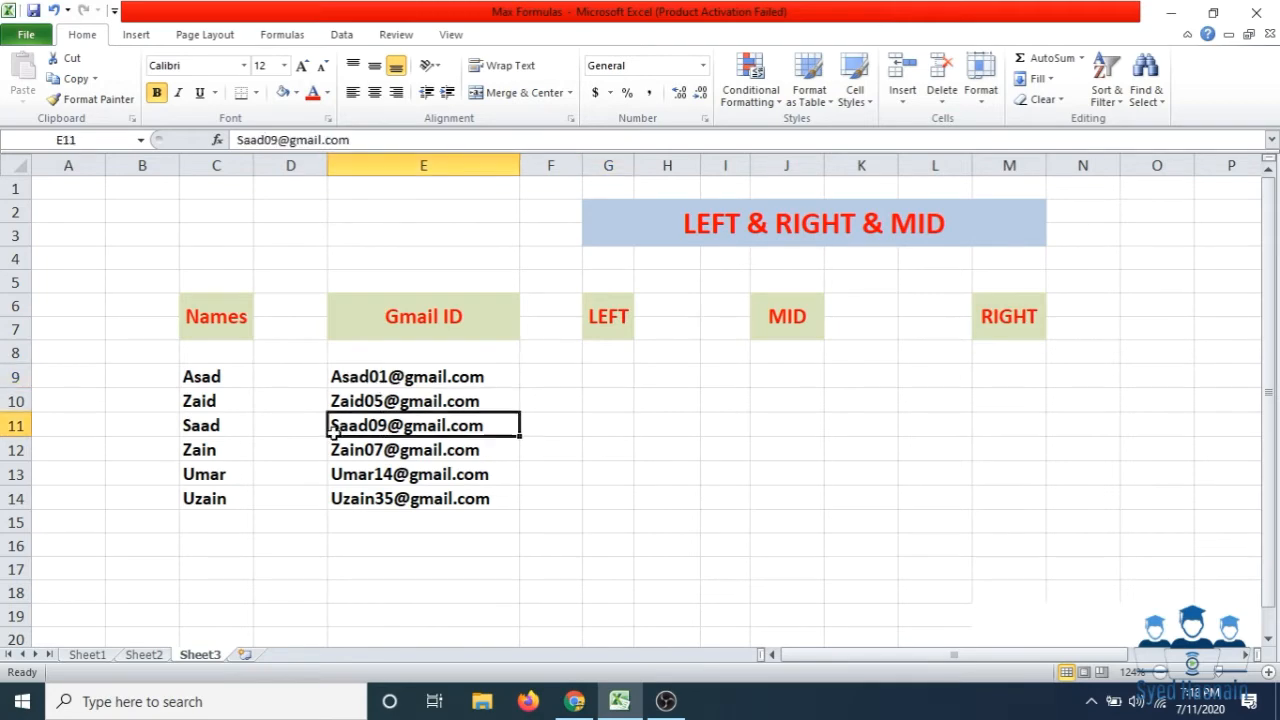
click(370, 380)
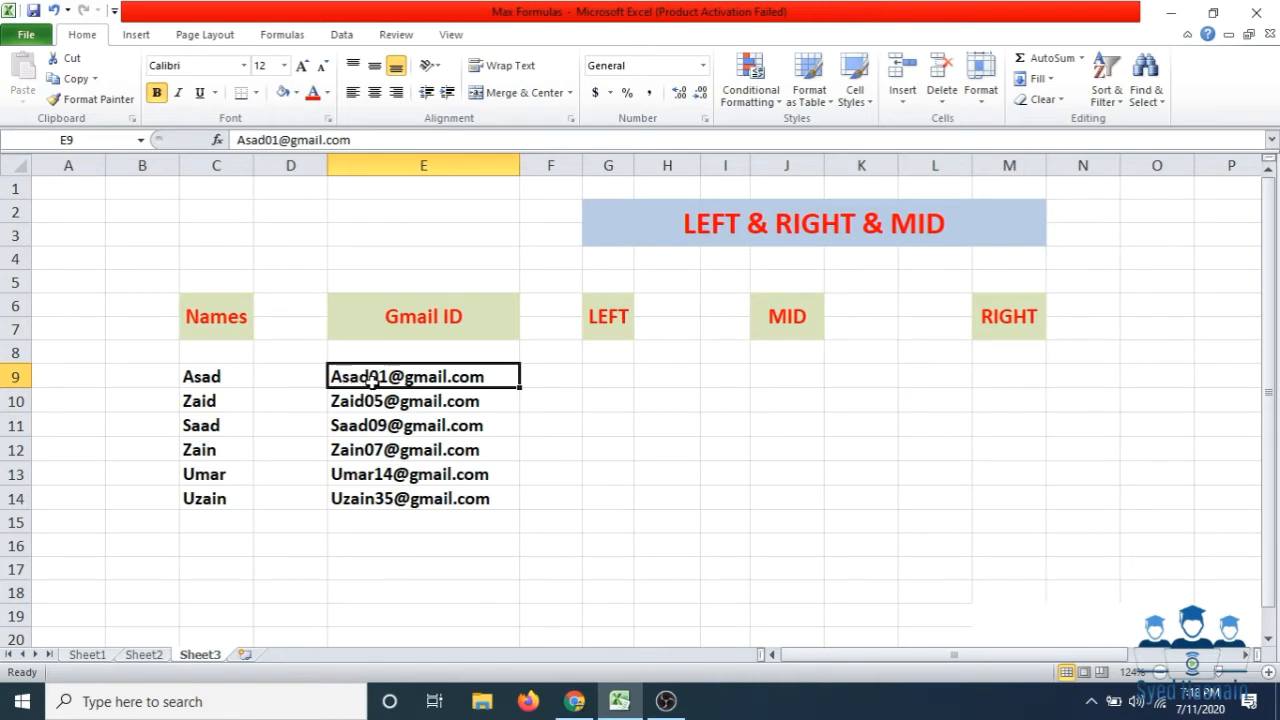
Append 1, 2 and 3 to the first three names in cells C9, C10 and C11
click(242, 374)
double_click(242, 374)
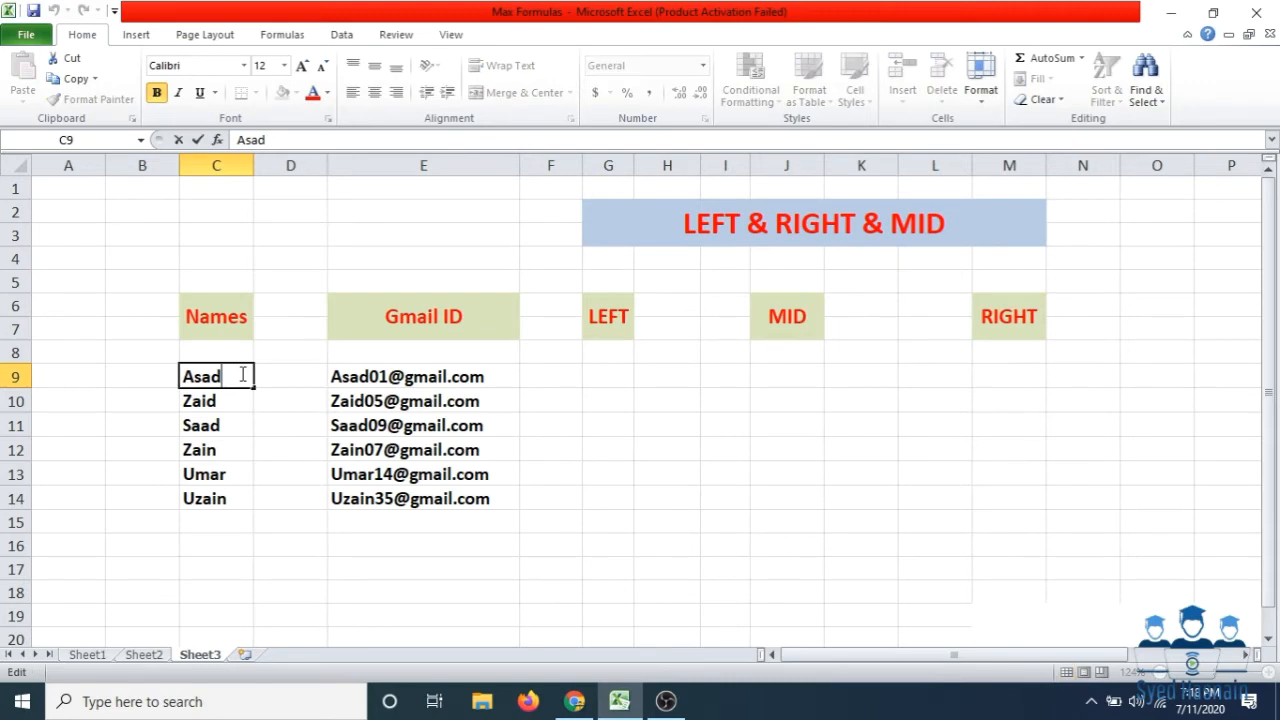
text(1)
key(Return)
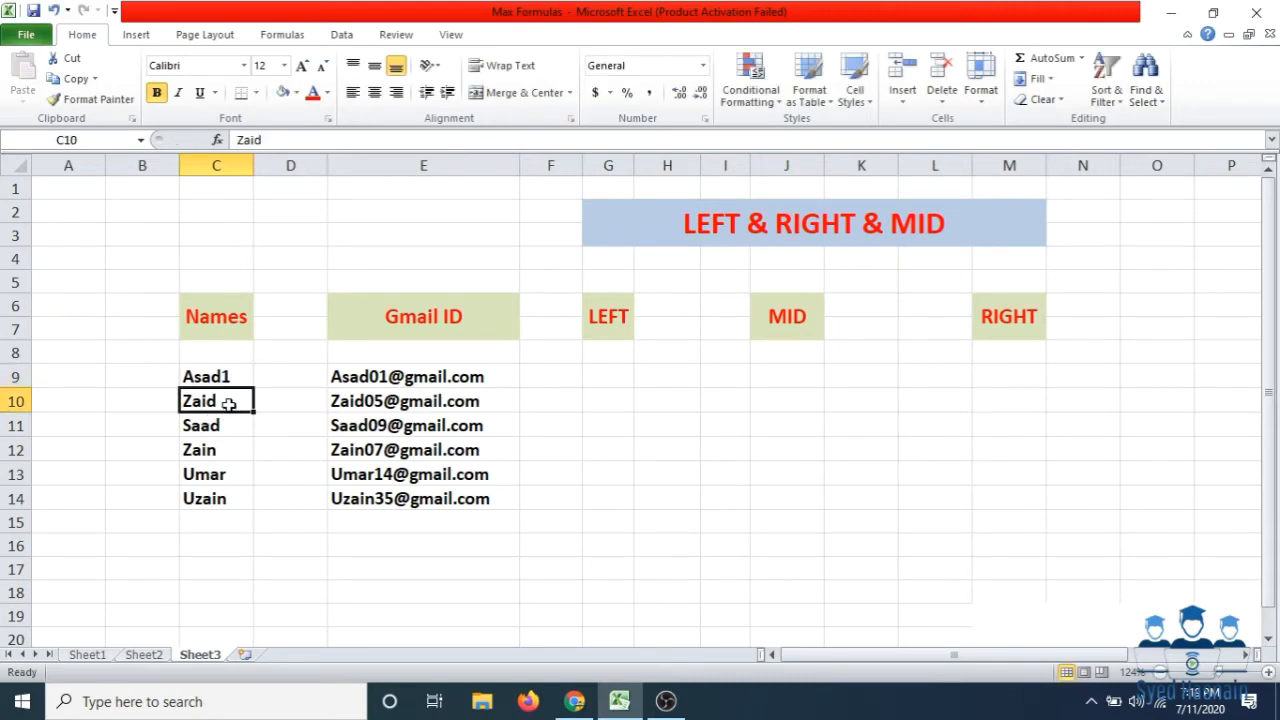
double_click(229, 404)
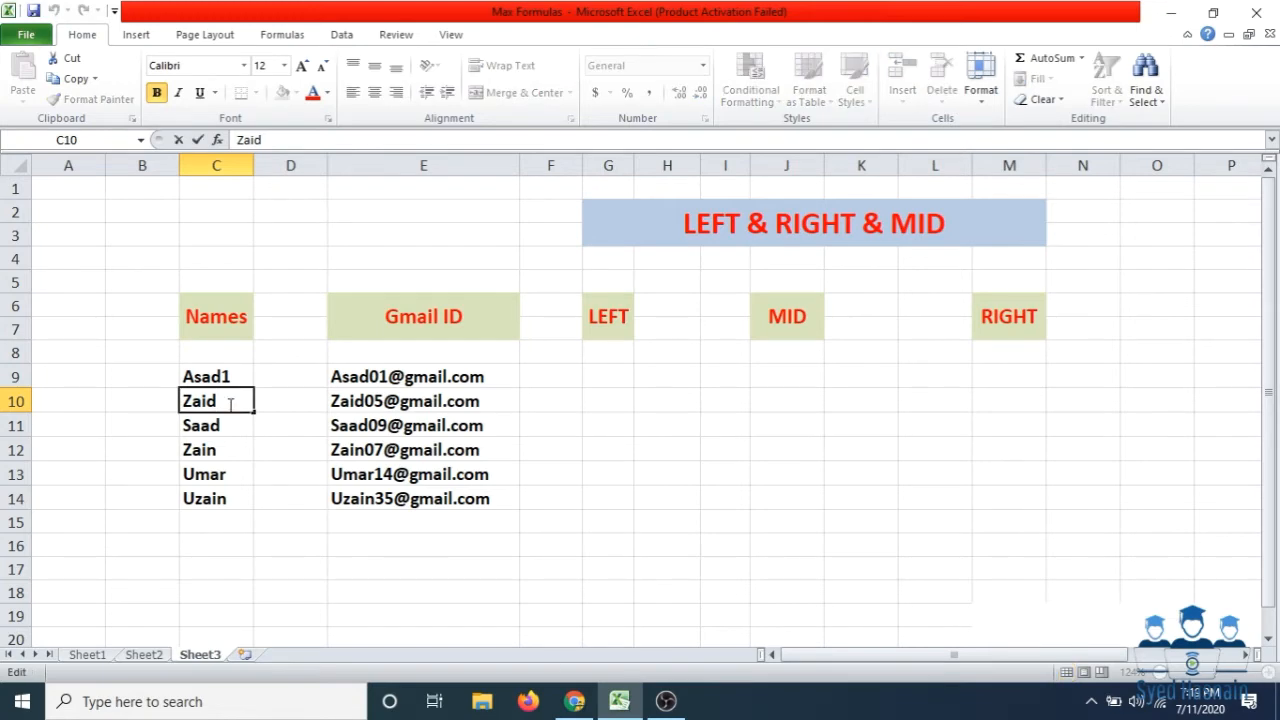
text(2)
key(Return)
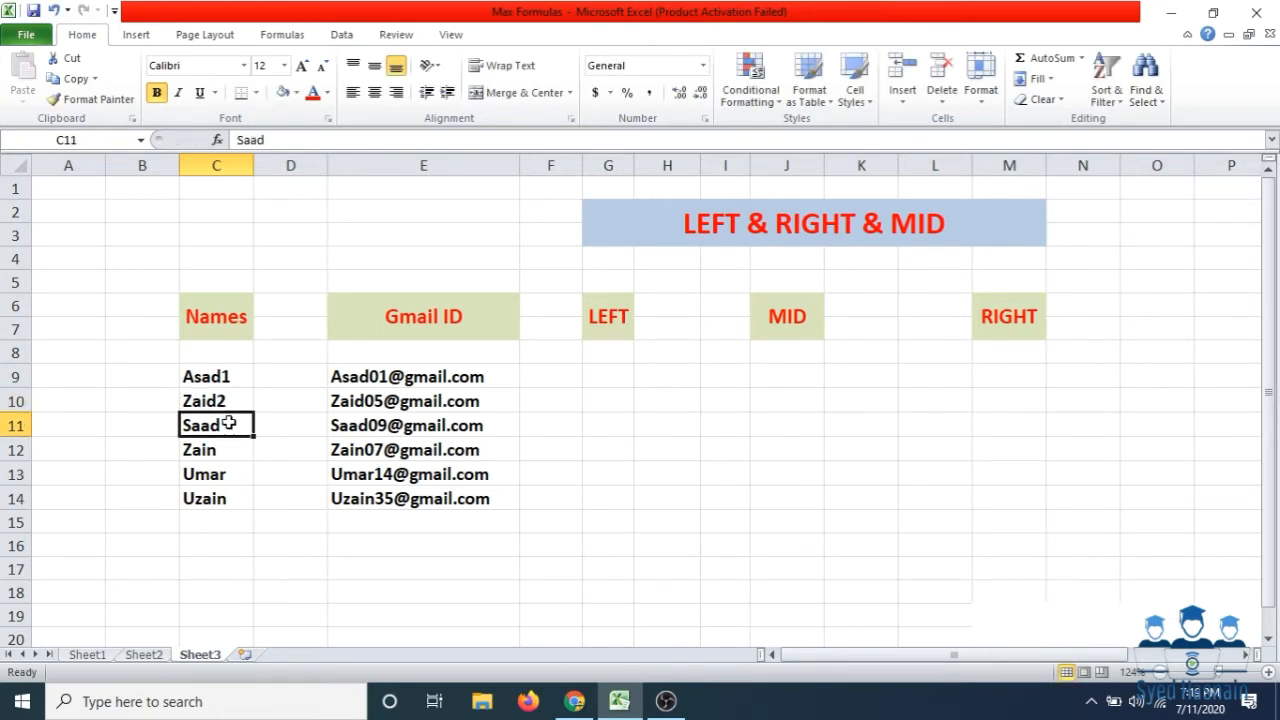
double_click(230, 423)
text(3)
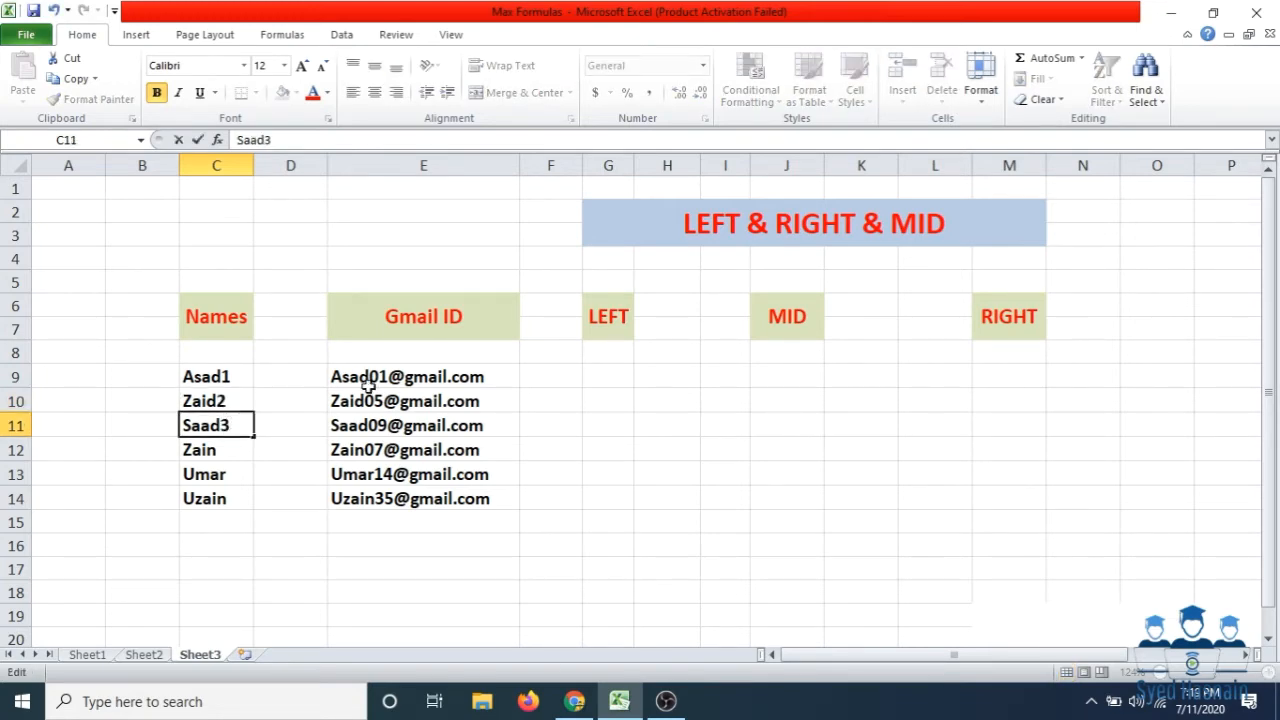
Enter the formula =LEFT(C9,4) in cell G9 to extract the first four characters of the name
click(598, 377)
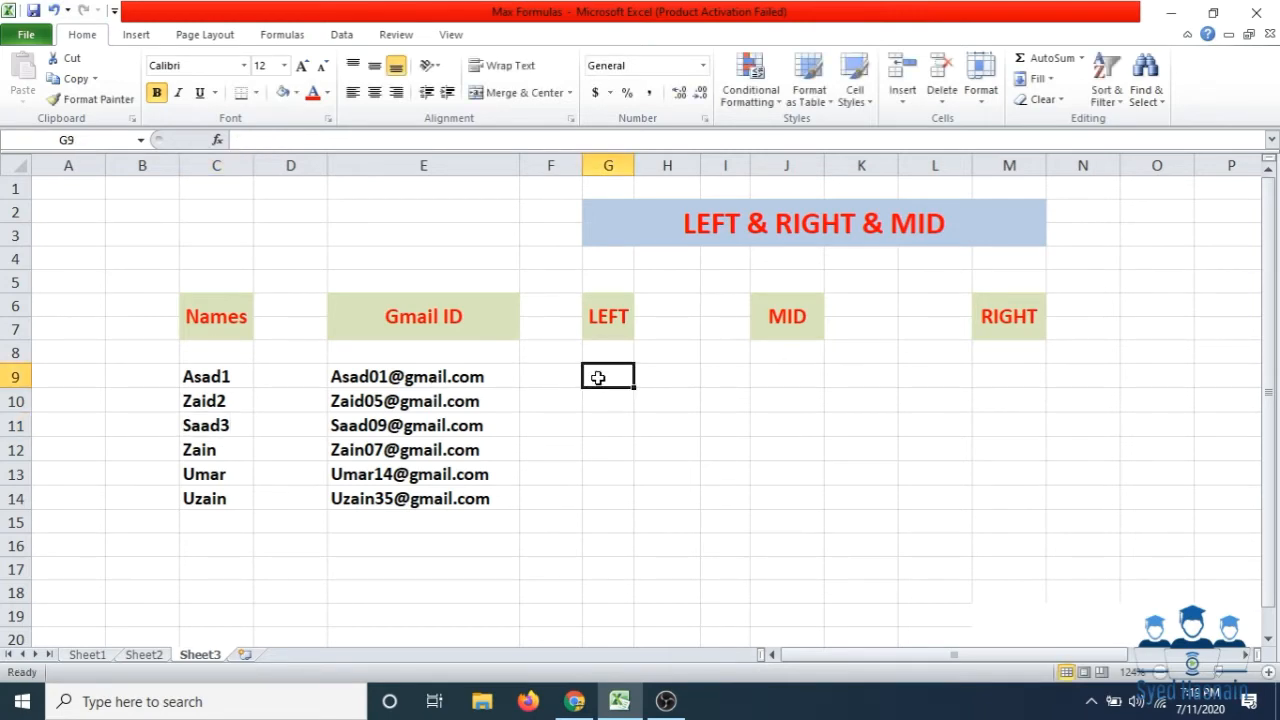
text(=)
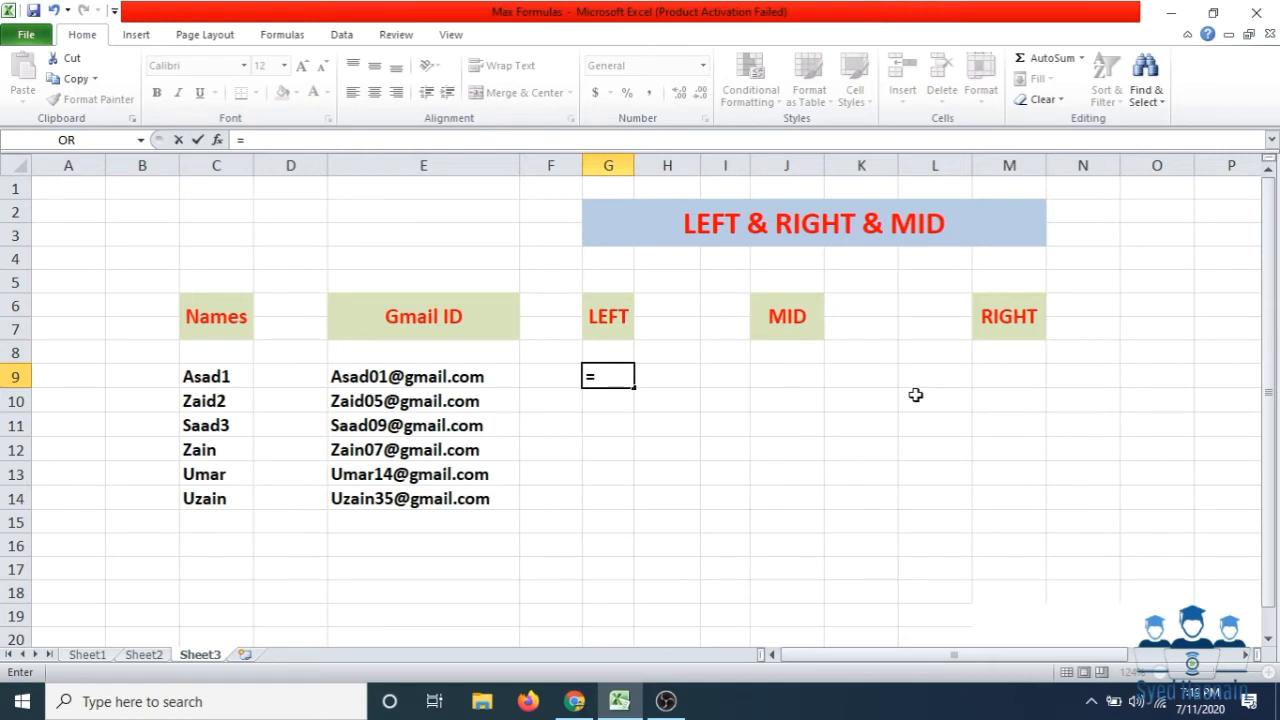
text(left)
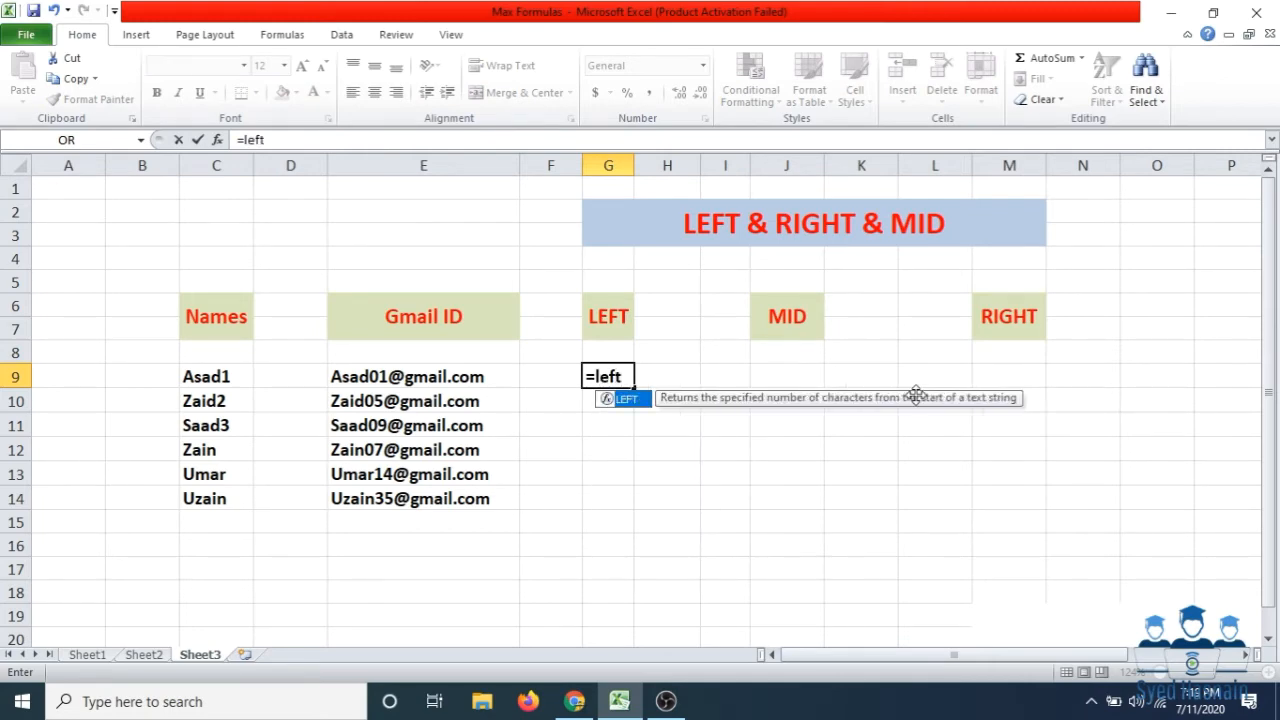
key(Tab)
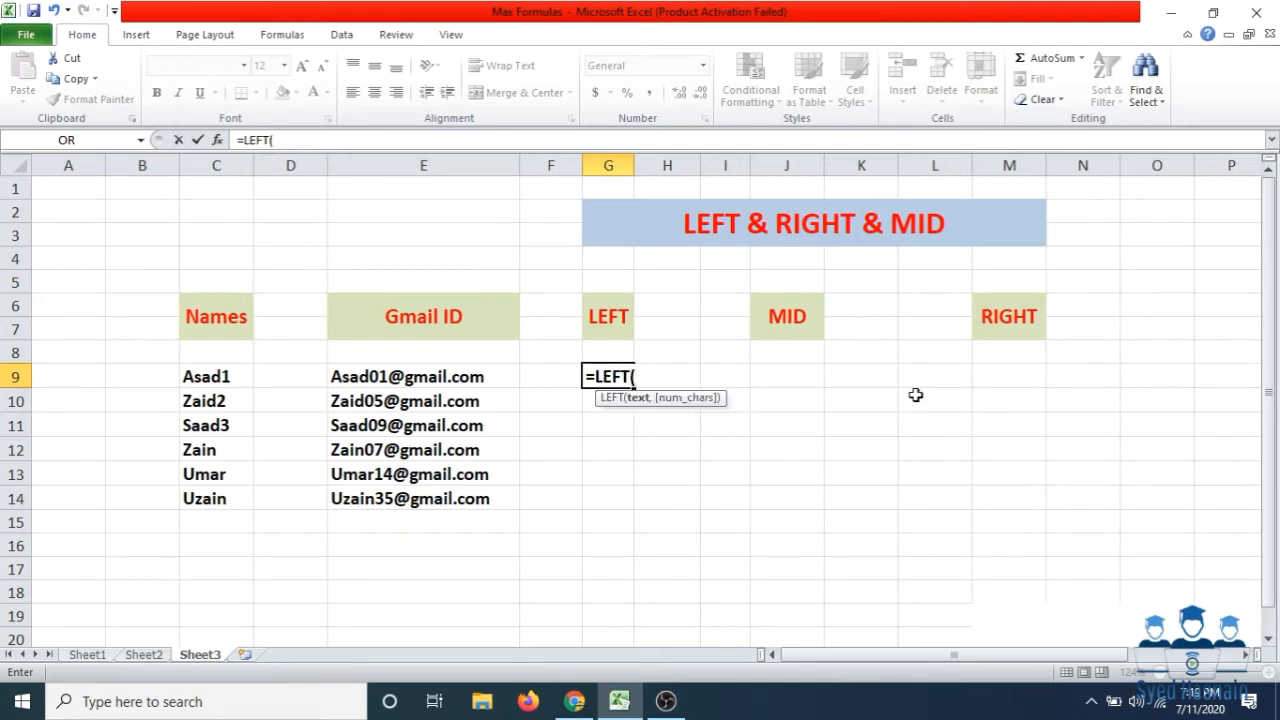
key(BackSpace)
text())
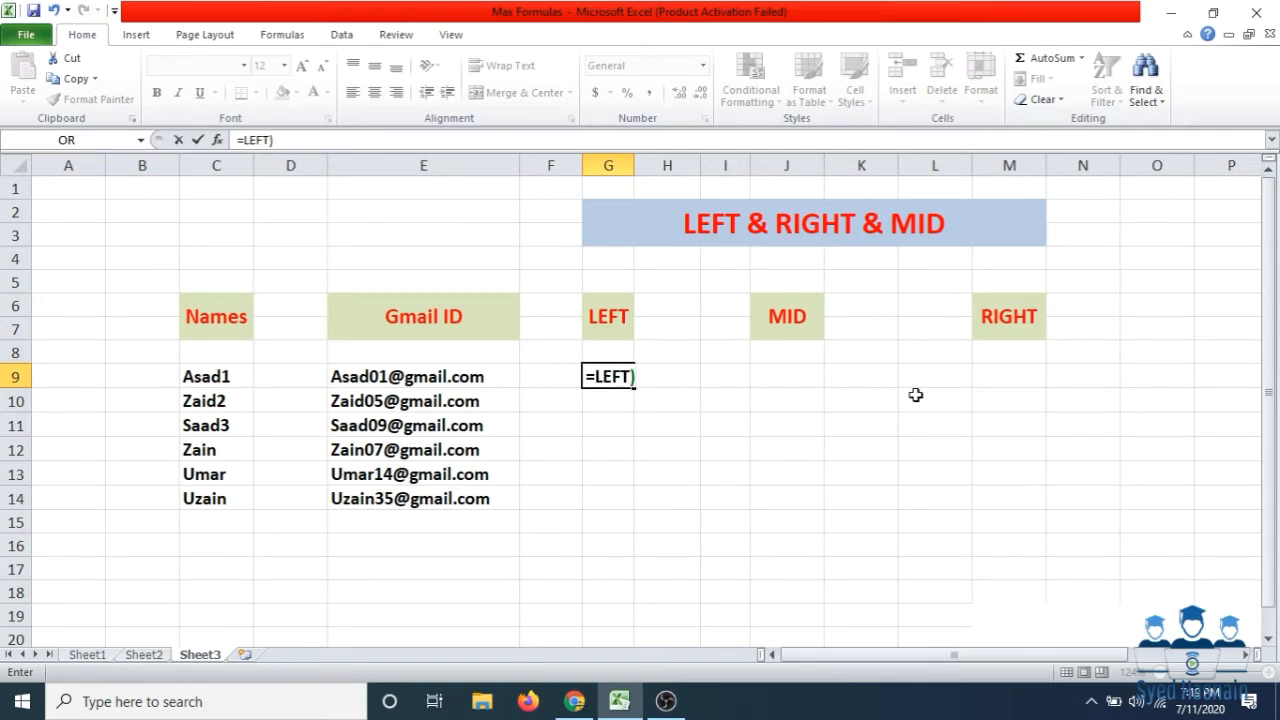
key(BackSpace)
text())
key(BackSpace)
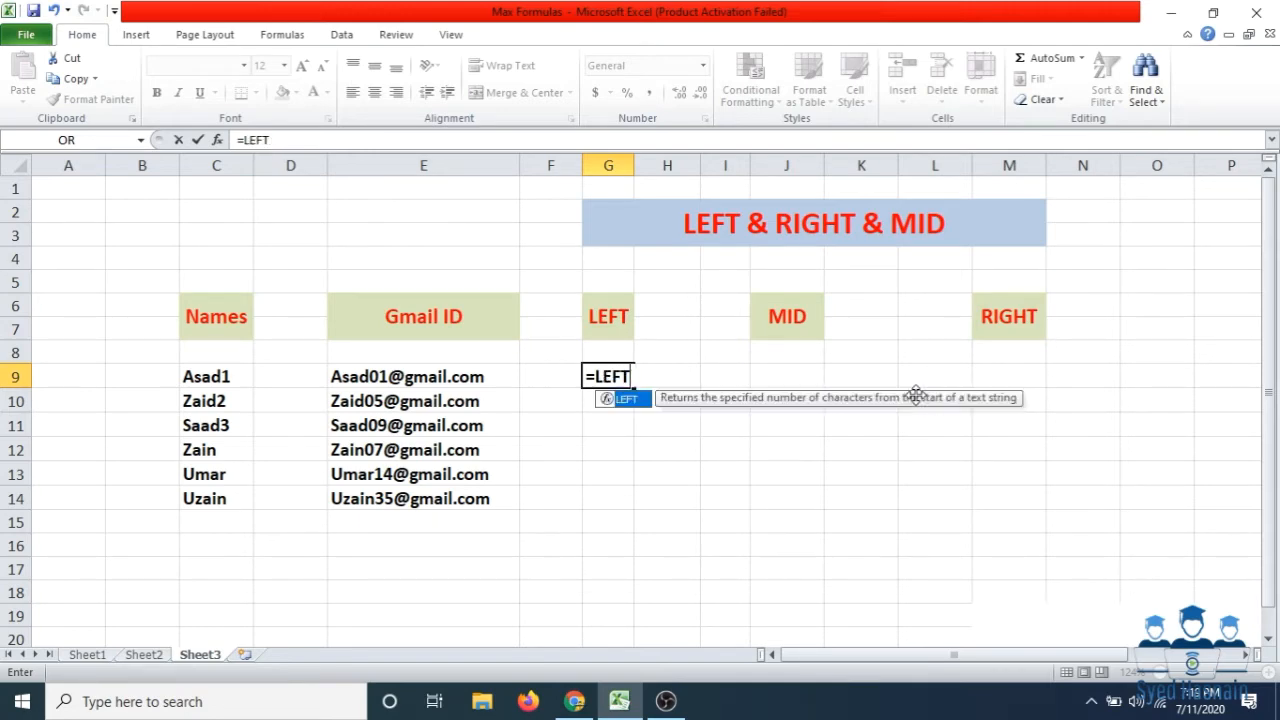
text(()
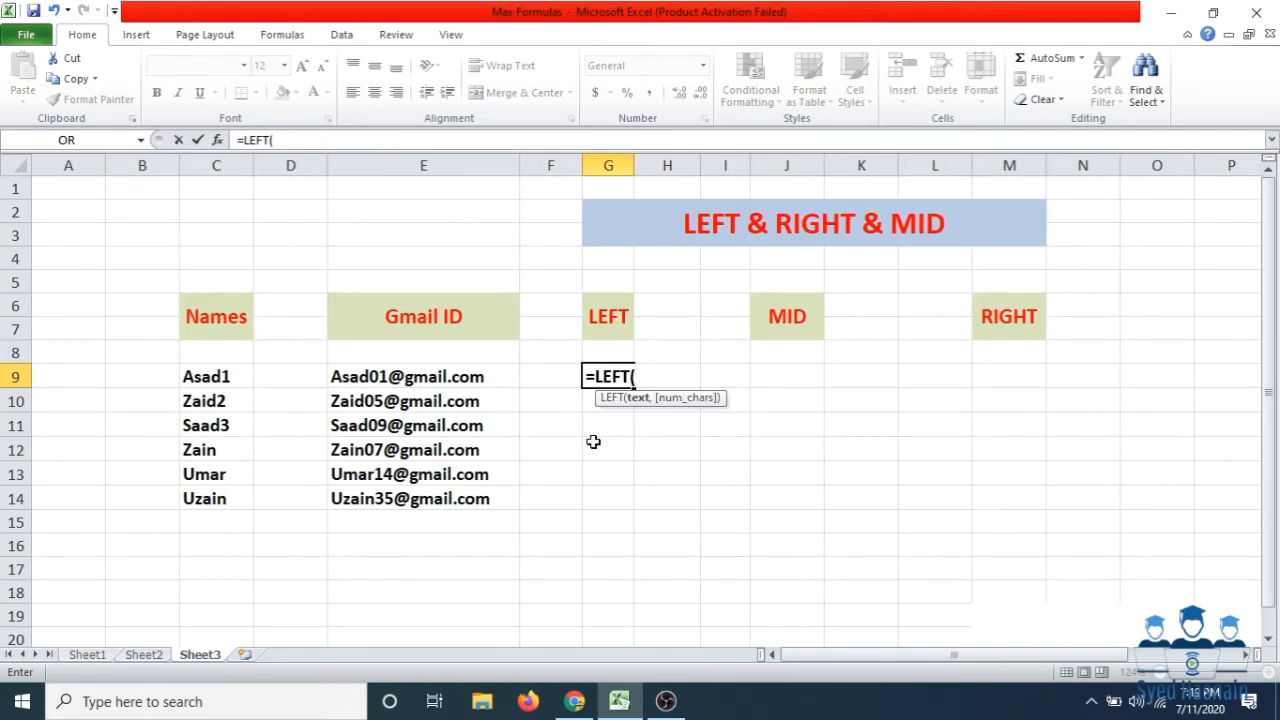
click(198, 379)
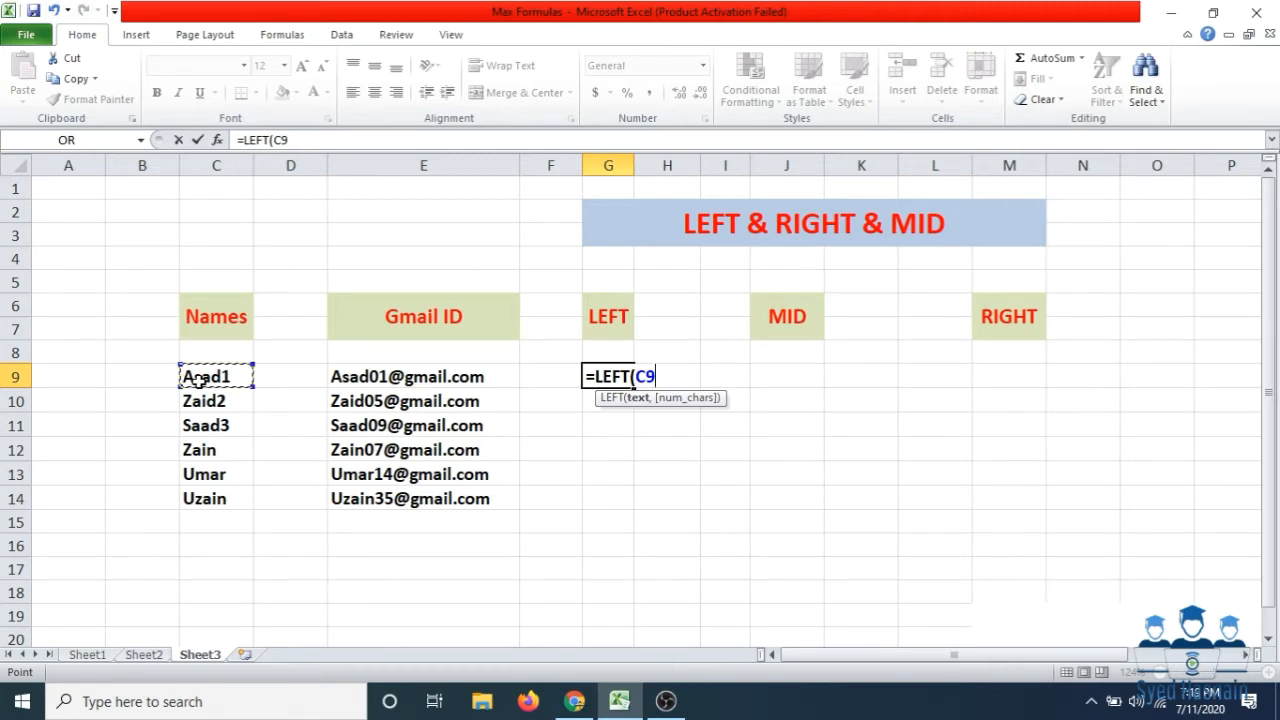
text(,)
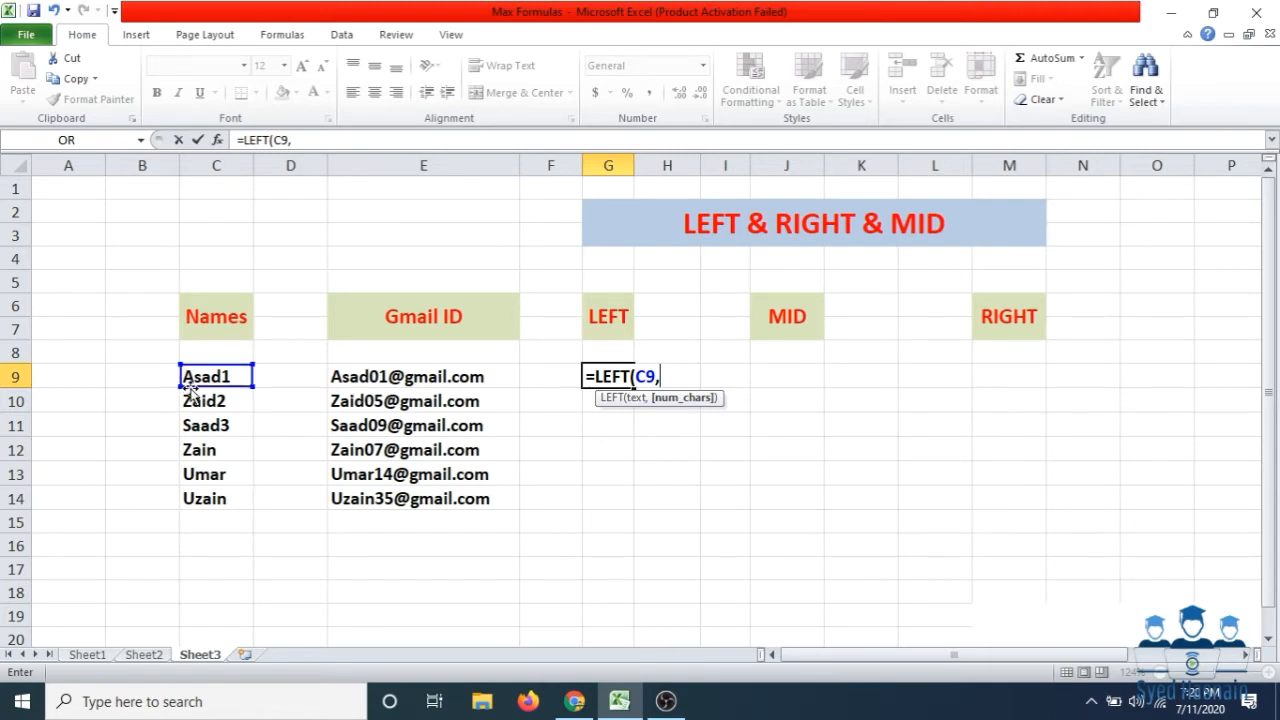
text(4))
key(Return)
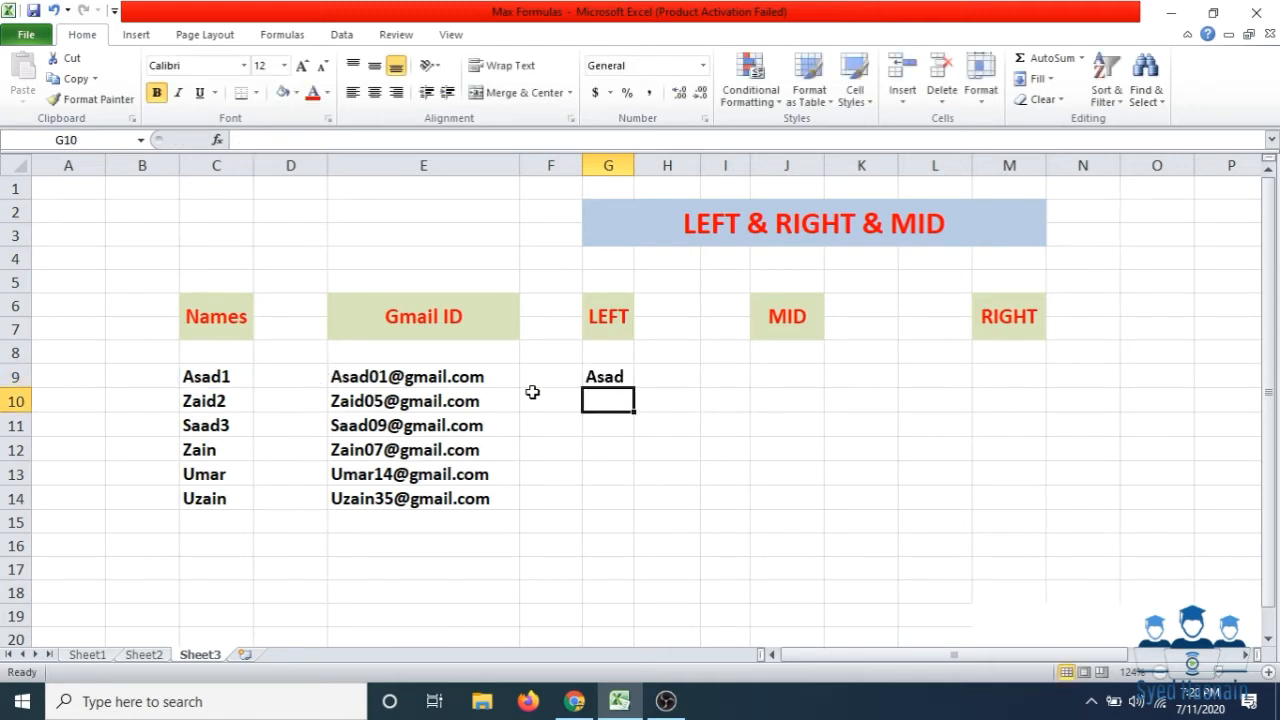
Copy the LEFT formula from G9 down through G14 and check the last row against its source name
click(622, 381)
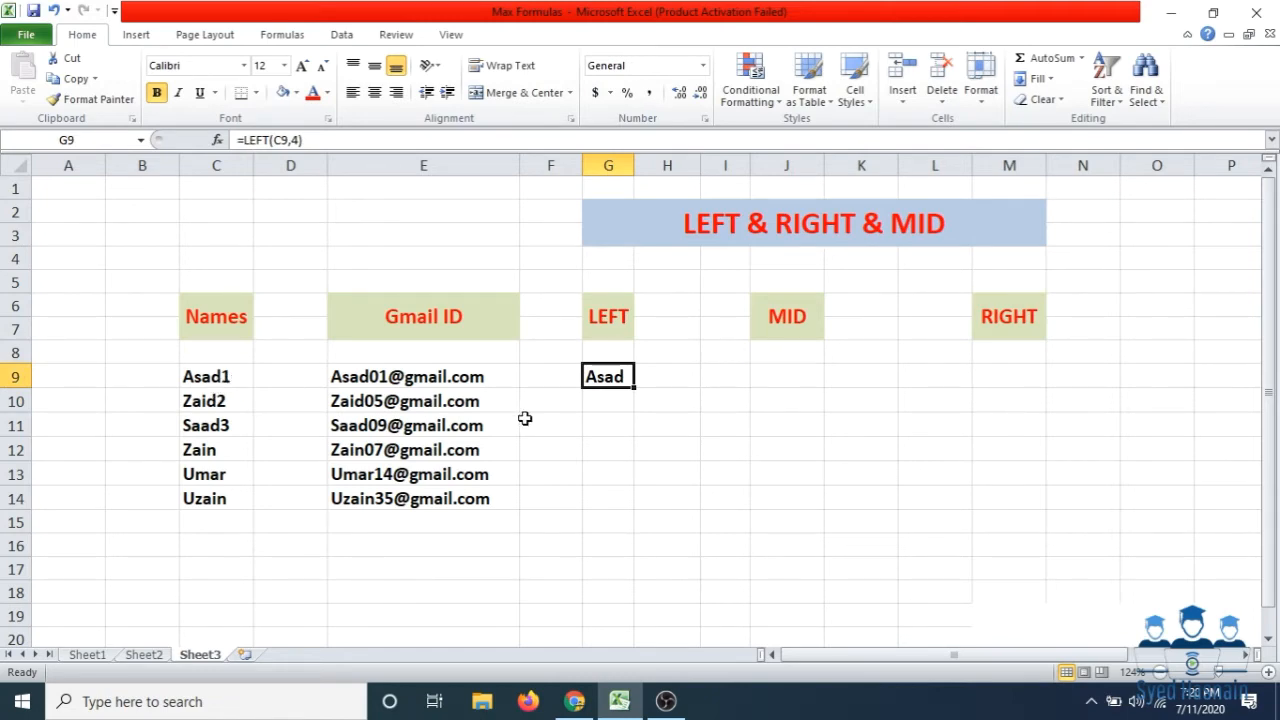
click(620, 398)
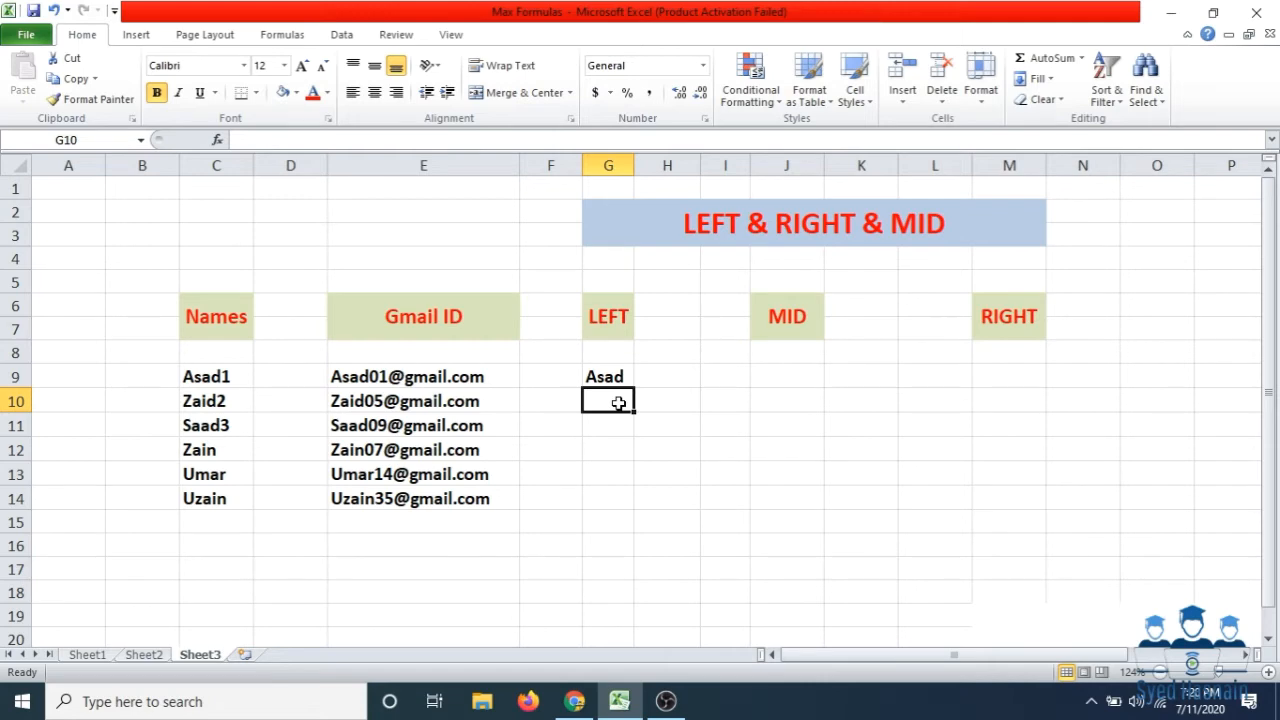
click(612, 378)
drag(632, 387, 606, 505)
click(565, 538)
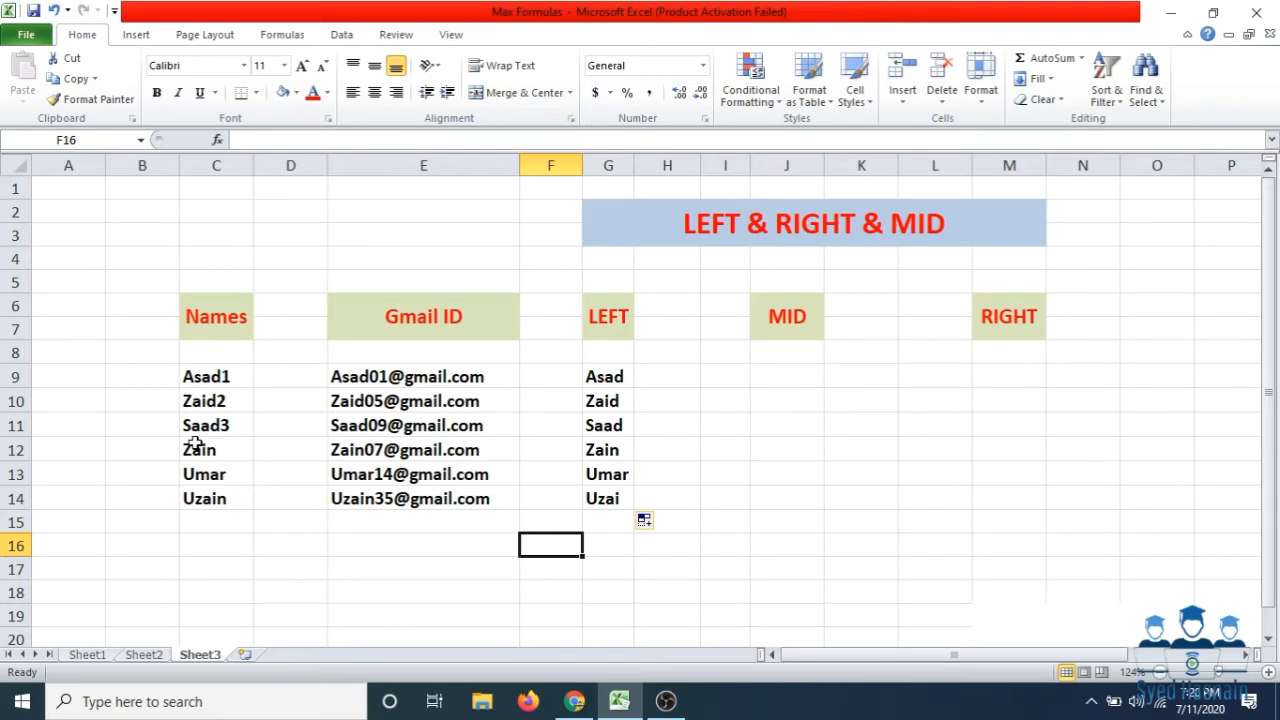
click(211, 497)
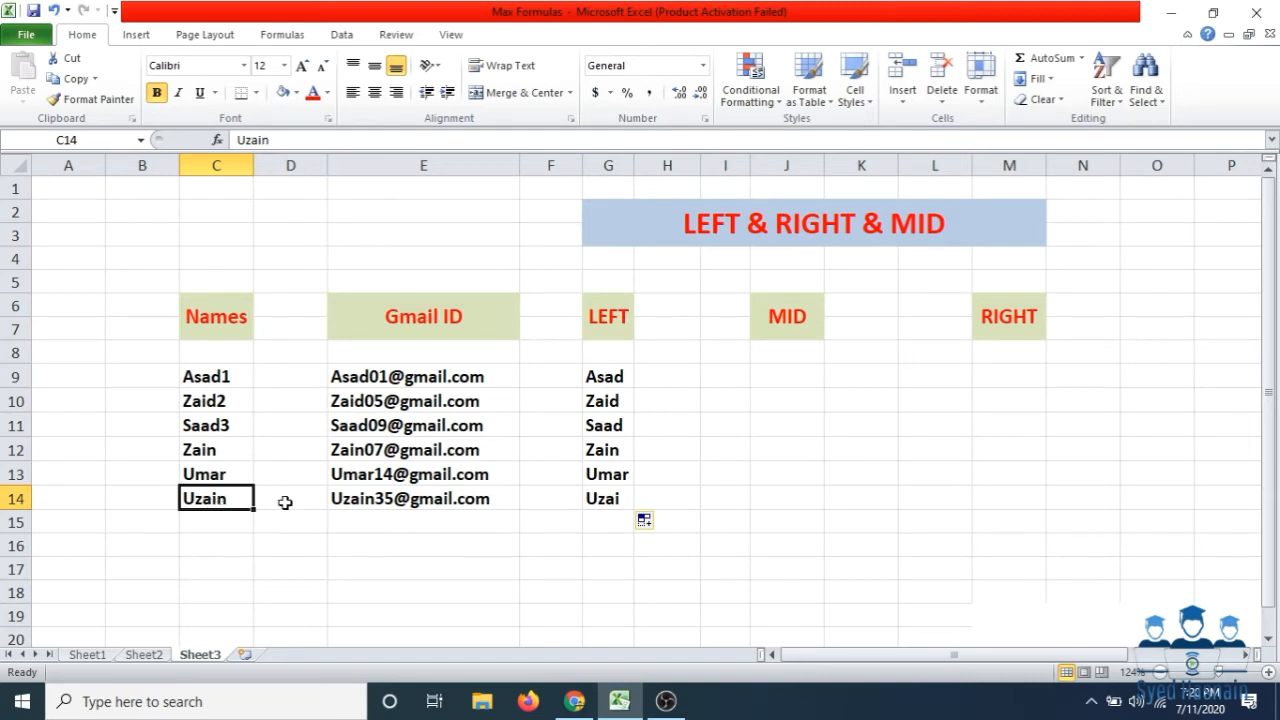
click(626, 500)
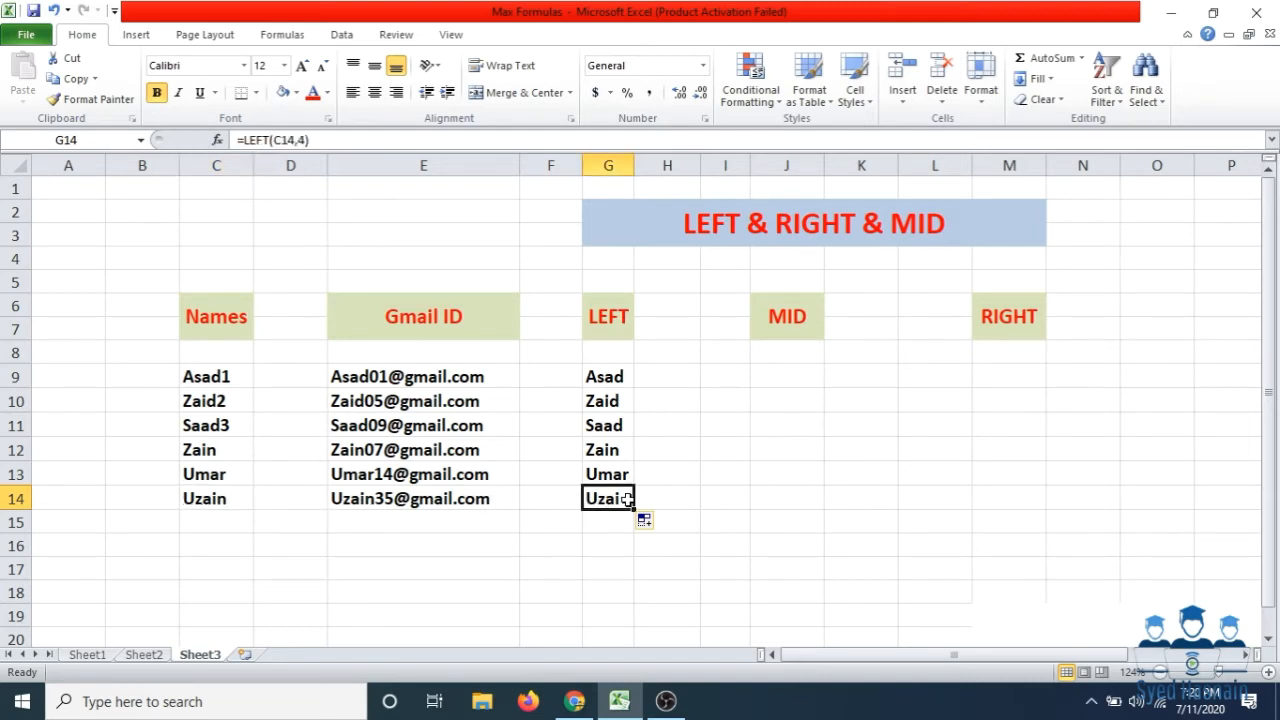
Change the character count of the LEFT formula in G14 so that it extracts all five letters of the name
double_click(624, 498)
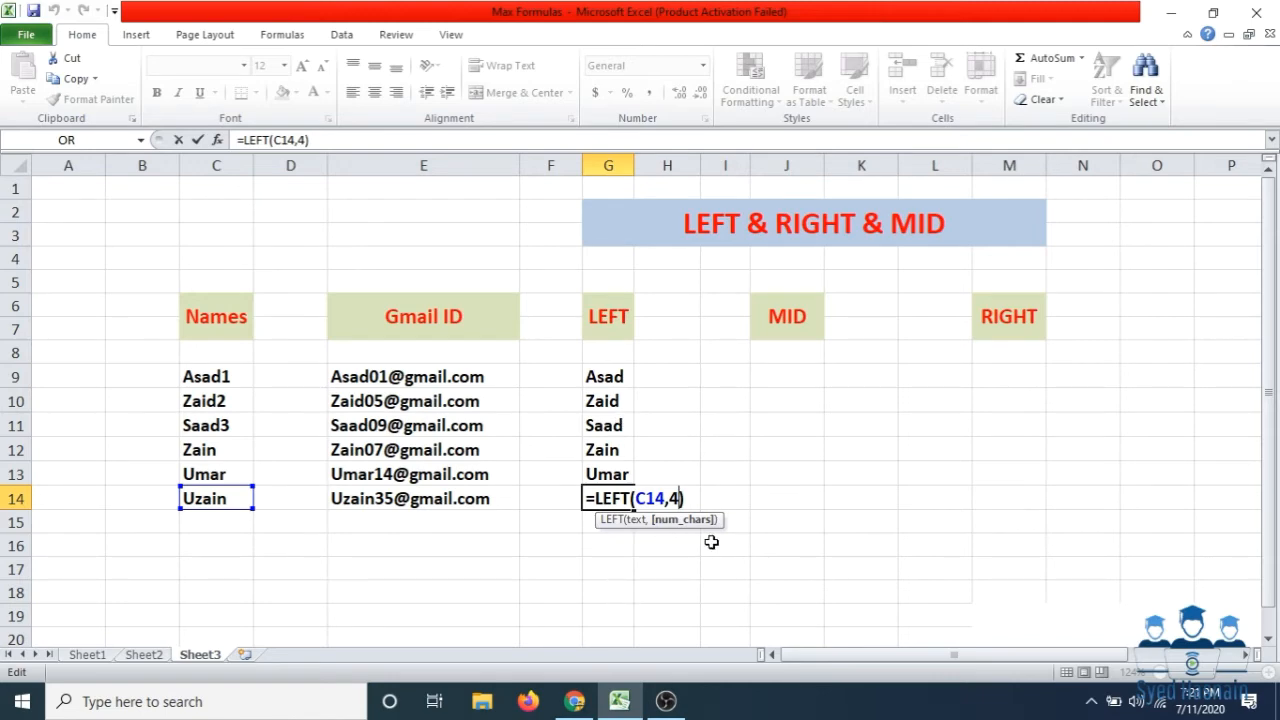
key(Return)
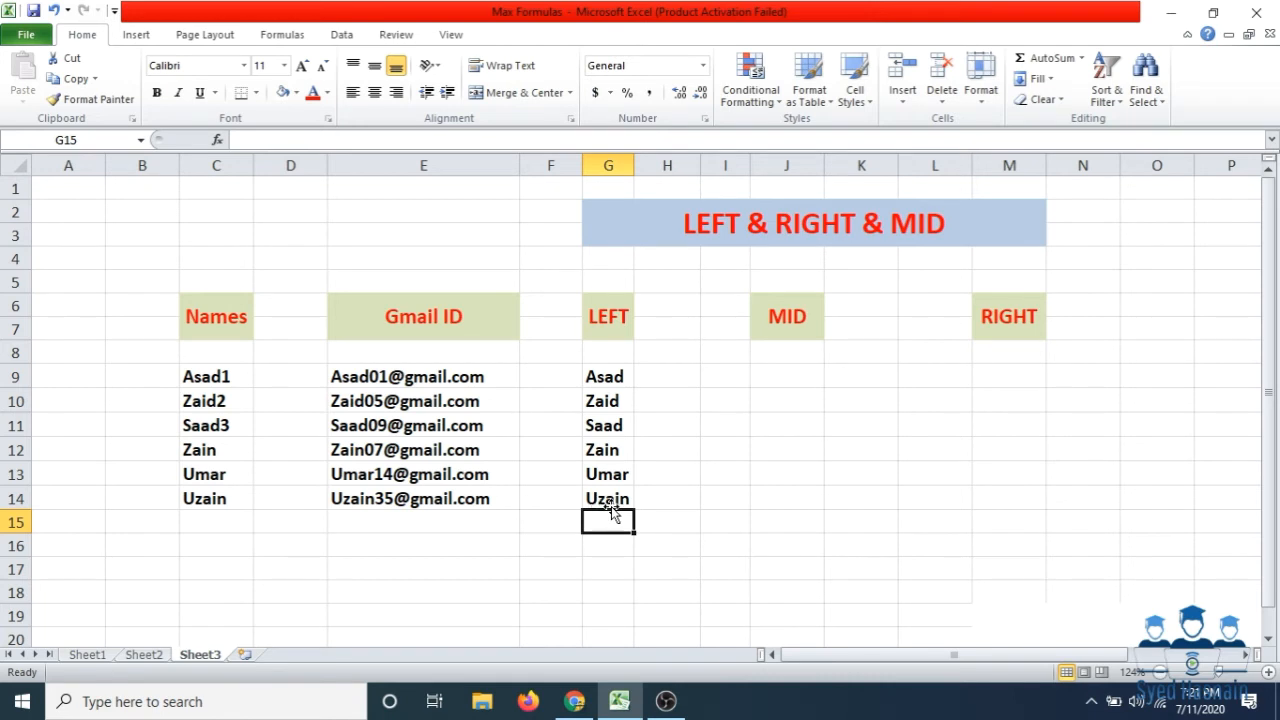
click(650, 450)
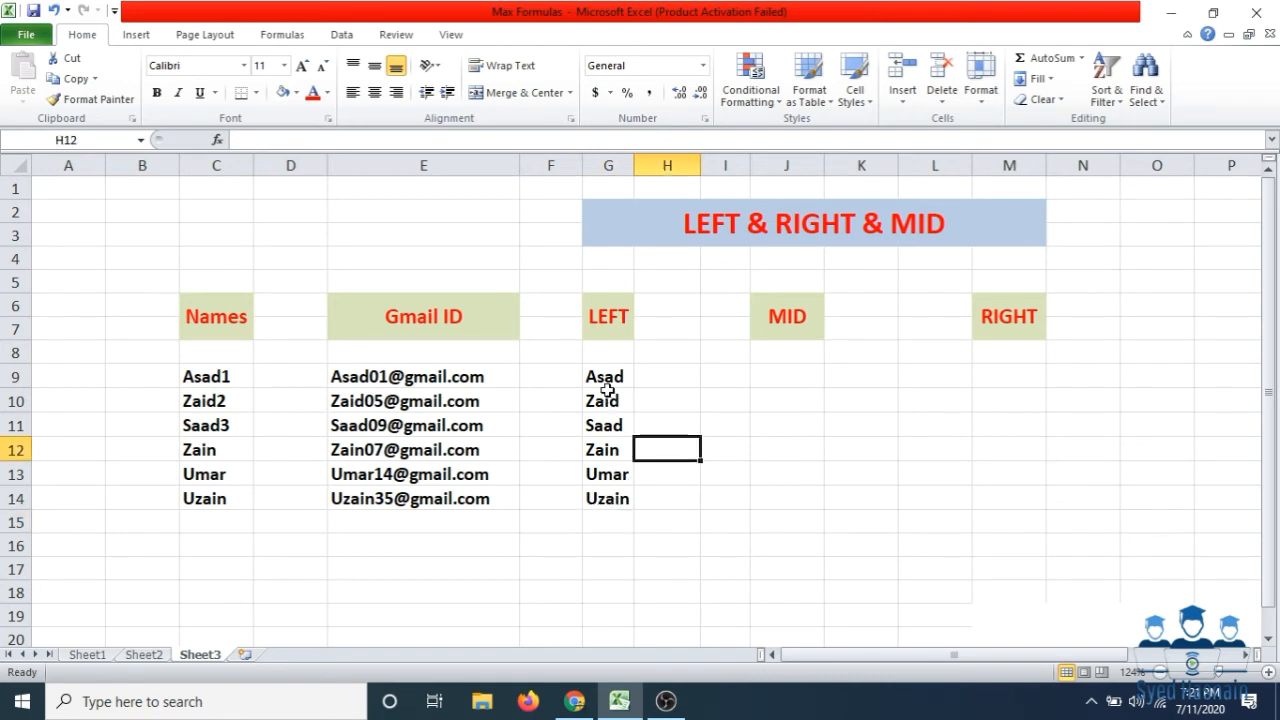
Begin a formula with the MID function in cell J9 under the MID heading
click(790, 381)
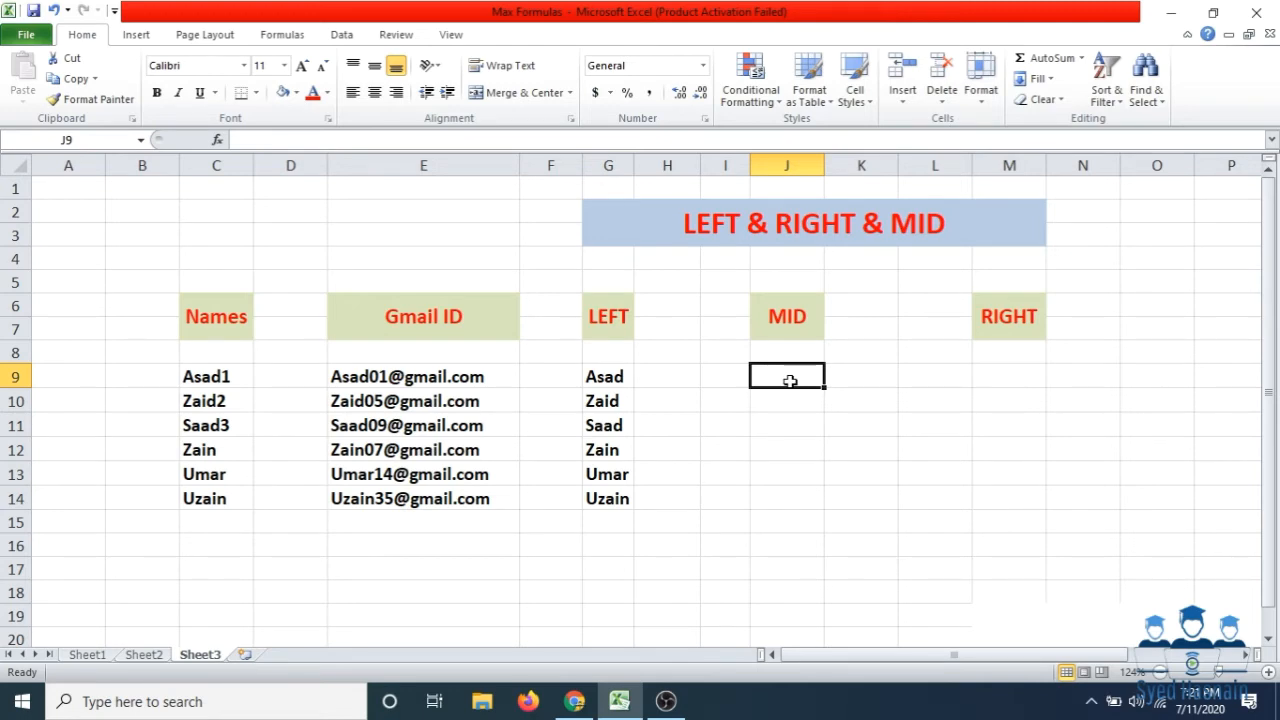
text(=)
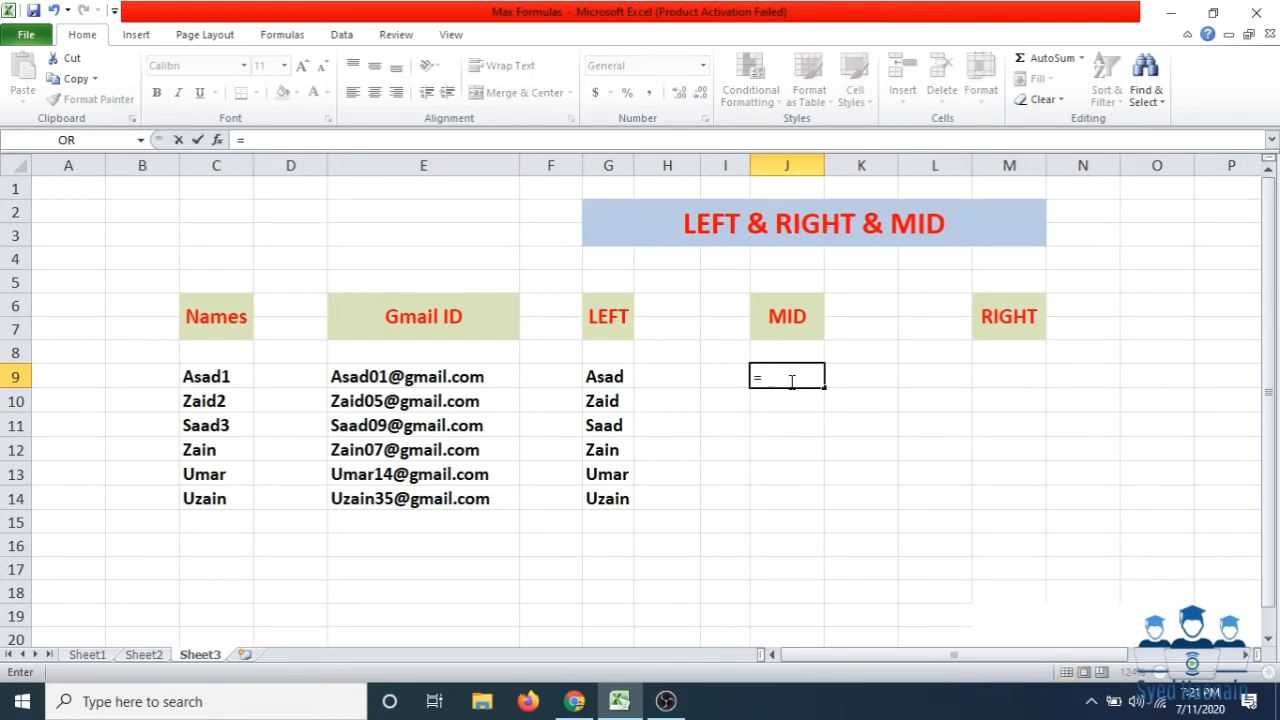
text(mid)
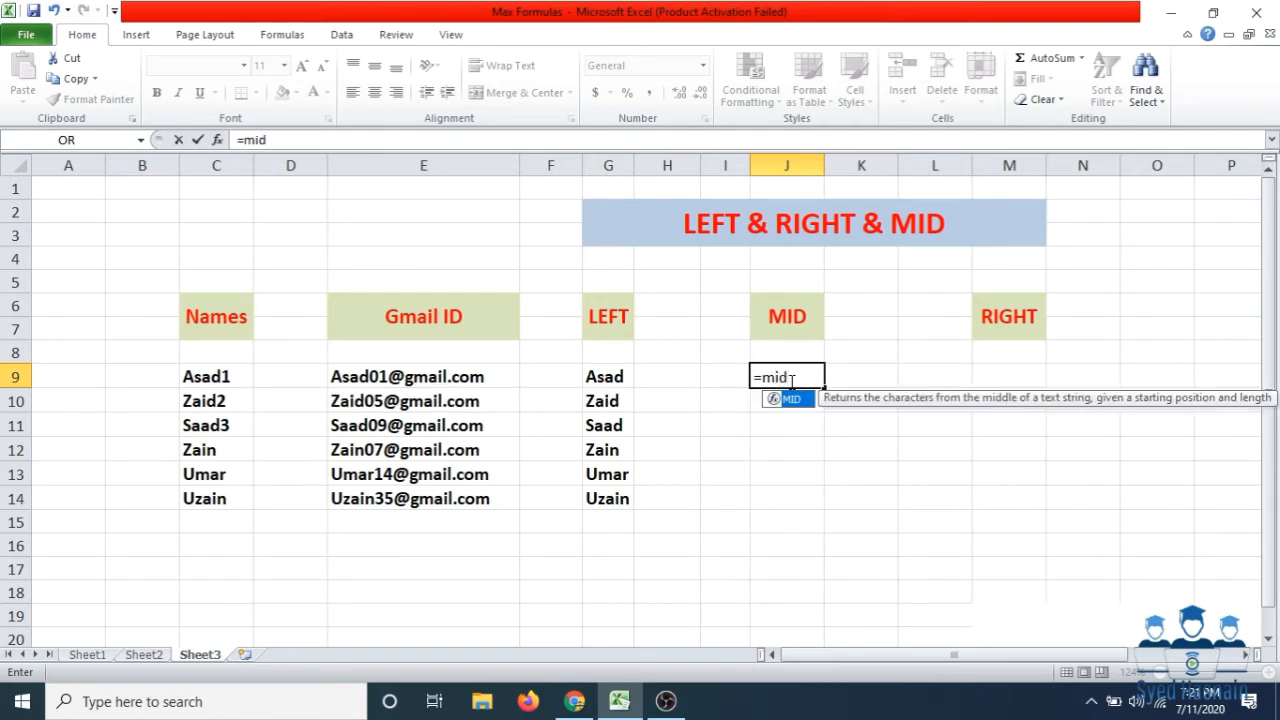
key(Tab)
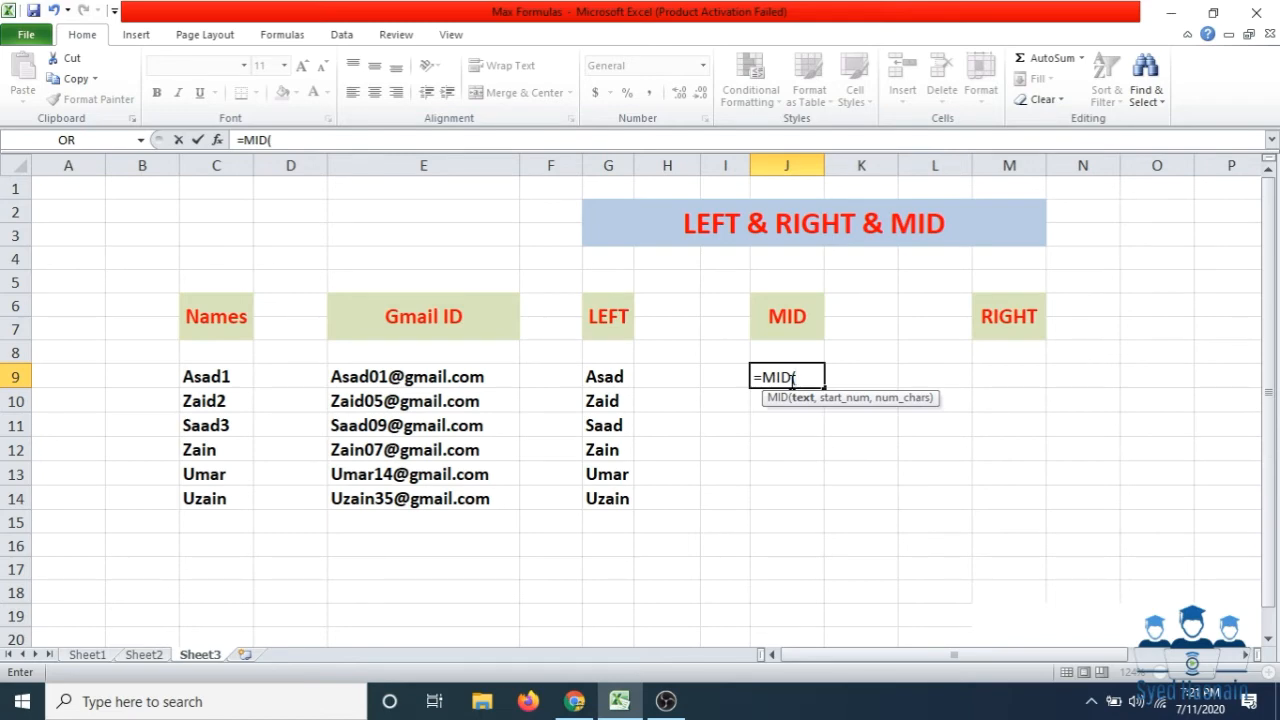
drag(355, 350, 398, 380)
text(z)
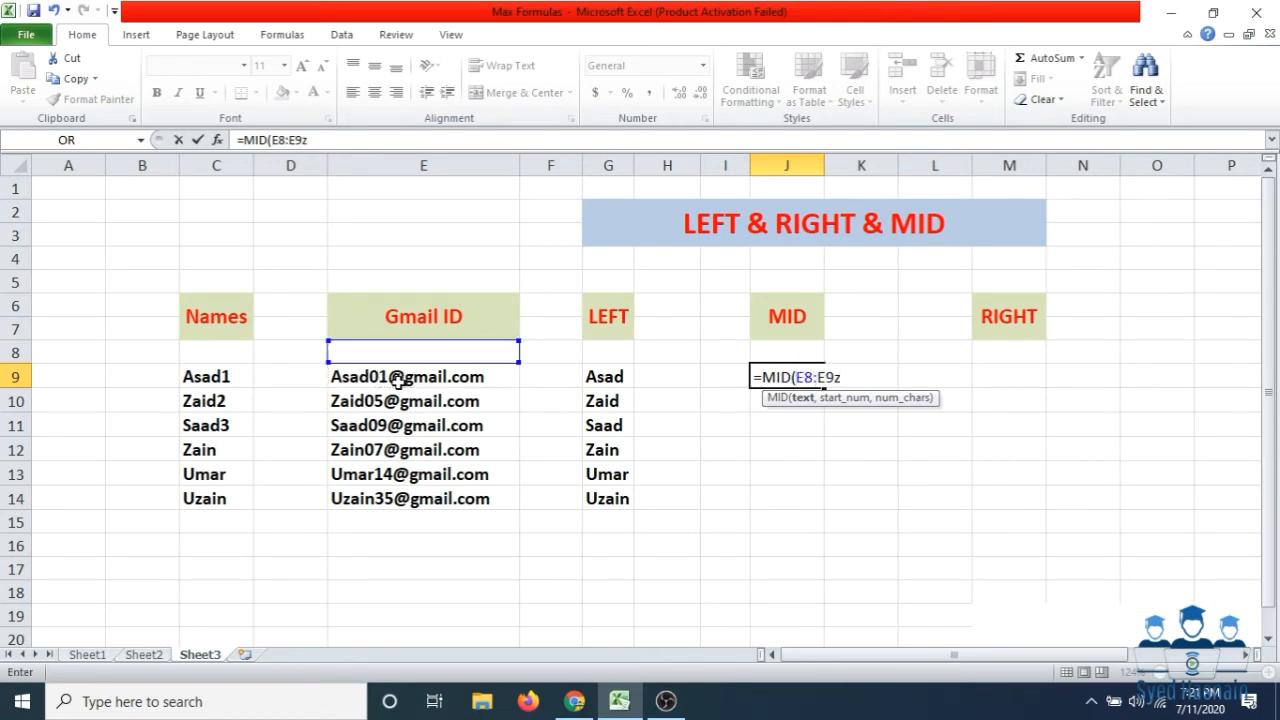
key(BackSpace)
key(BackSpace)
key(BackSpace)
key(BackSpace)
key(BackSpace)
key(BackSpace)
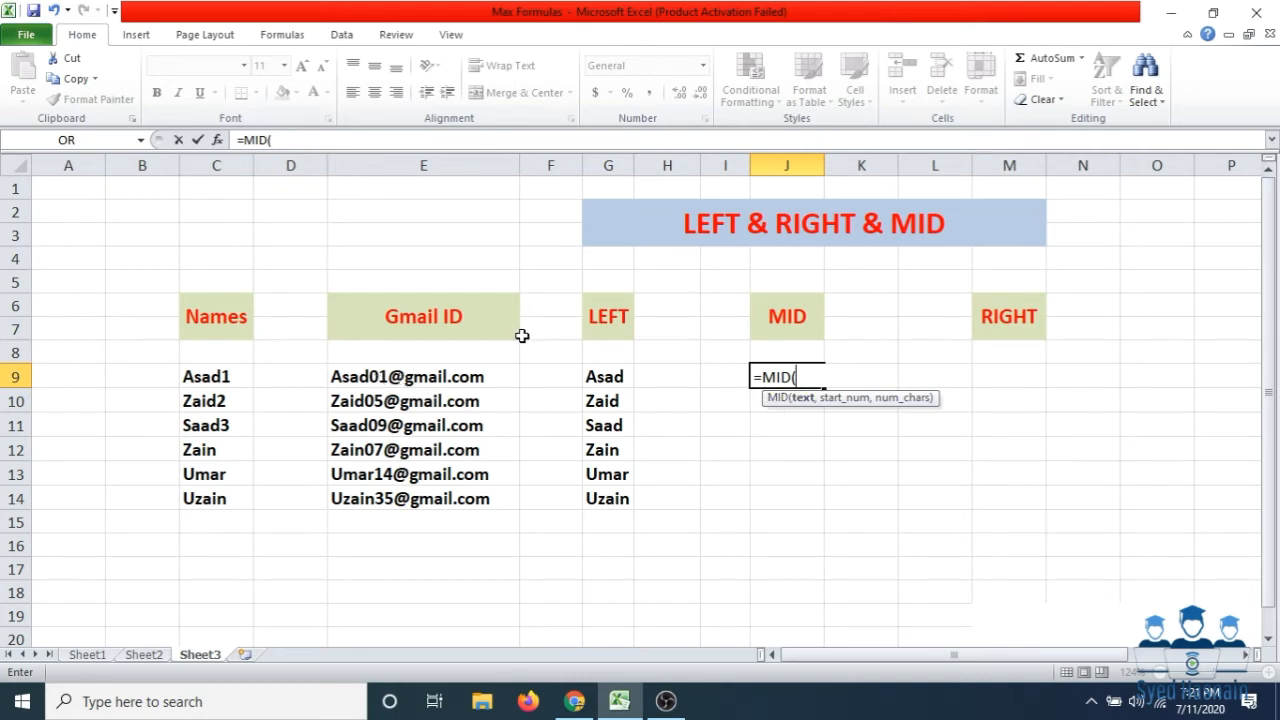
Complete the formula in J9 as =MID(E9,5,2) to extract two characters from the fifth position of the Gmail ID
click(493, 374)
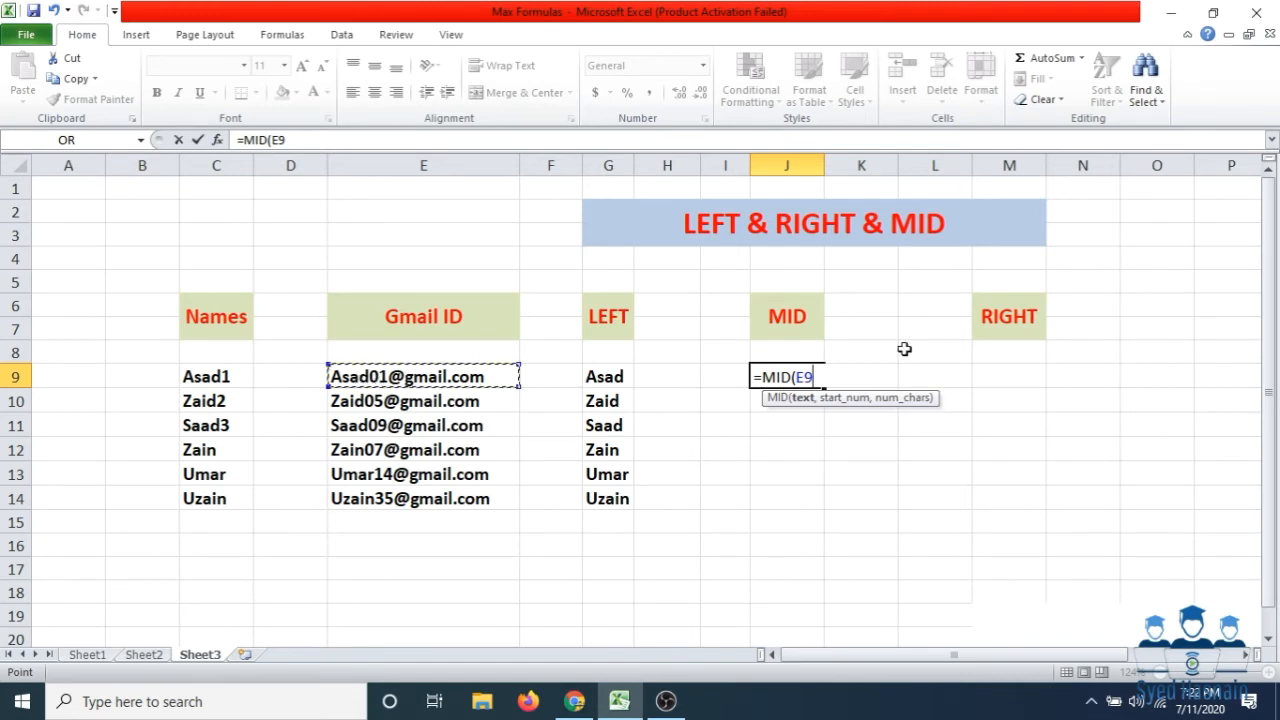
text(,5)
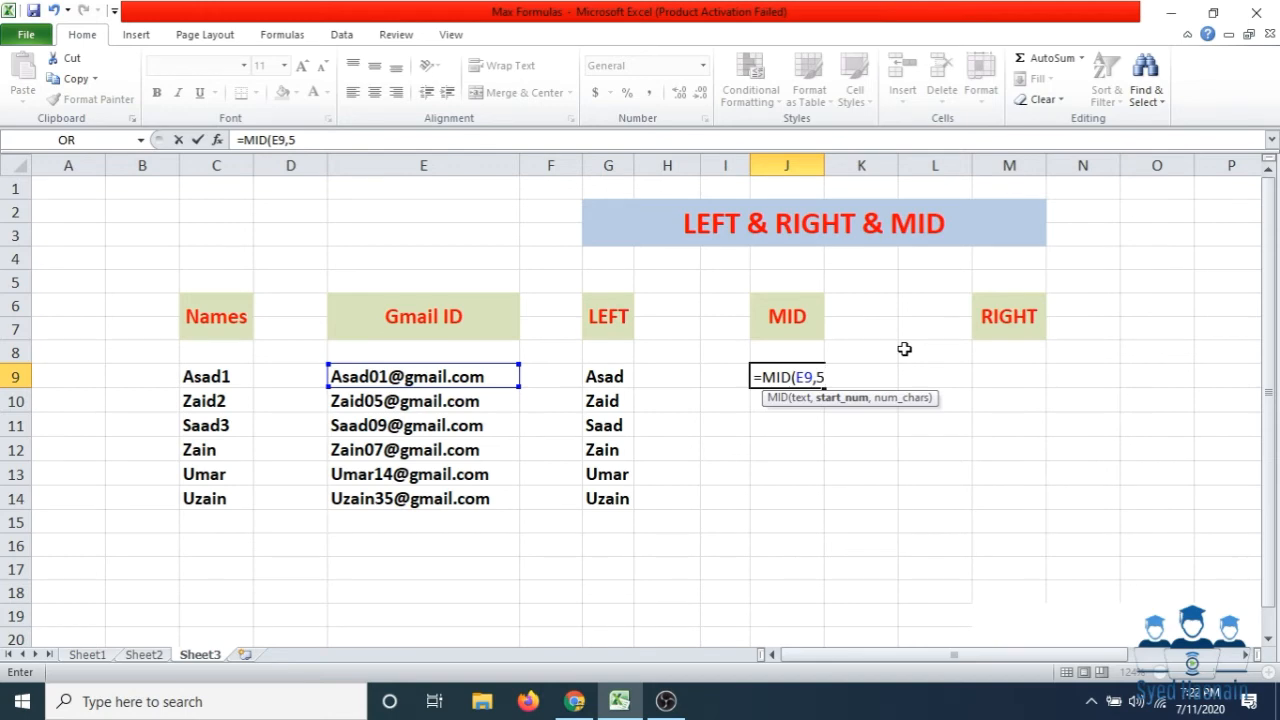
text(,)
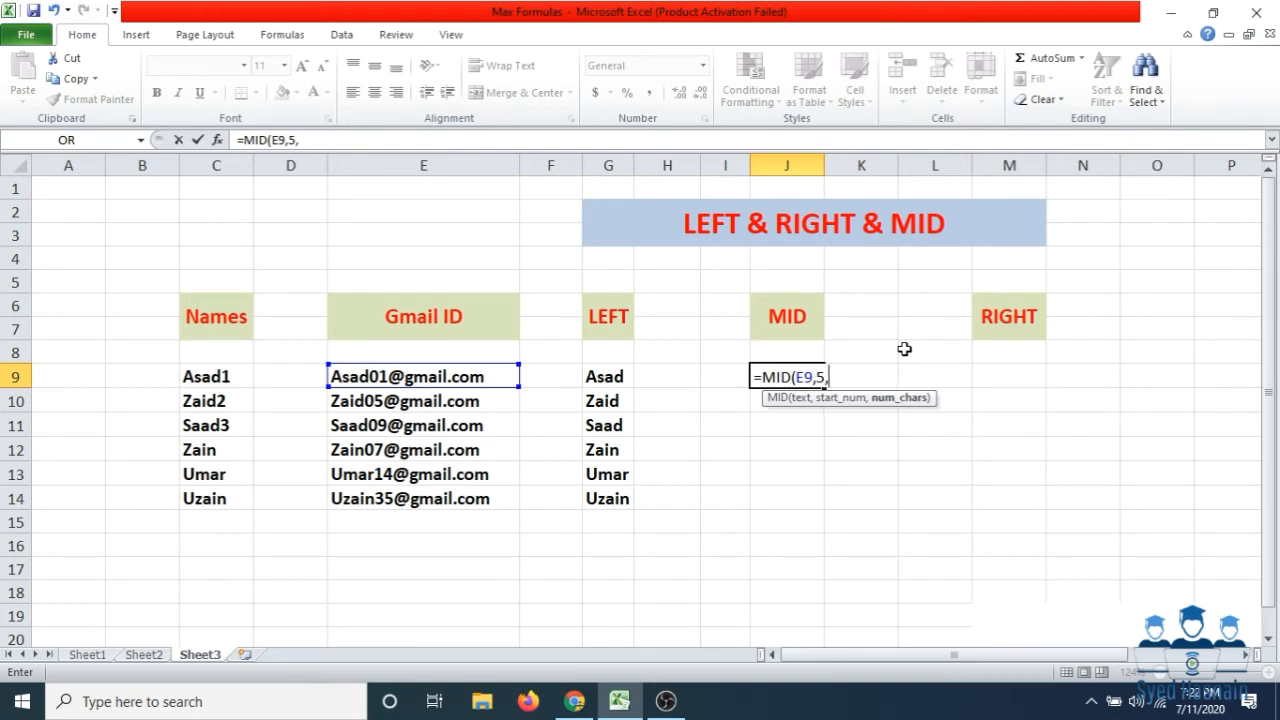
text(2)
key(Return)
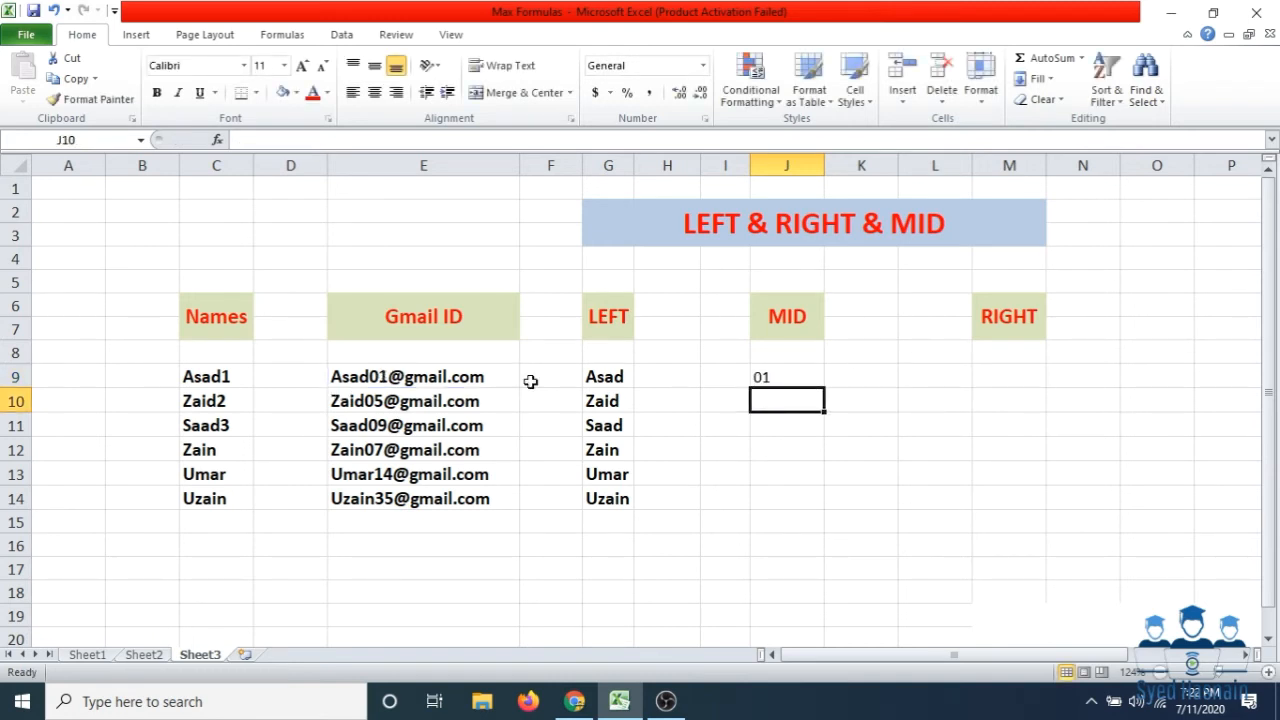
Copy the MID formula from J9 down through J14
click(771, 378)
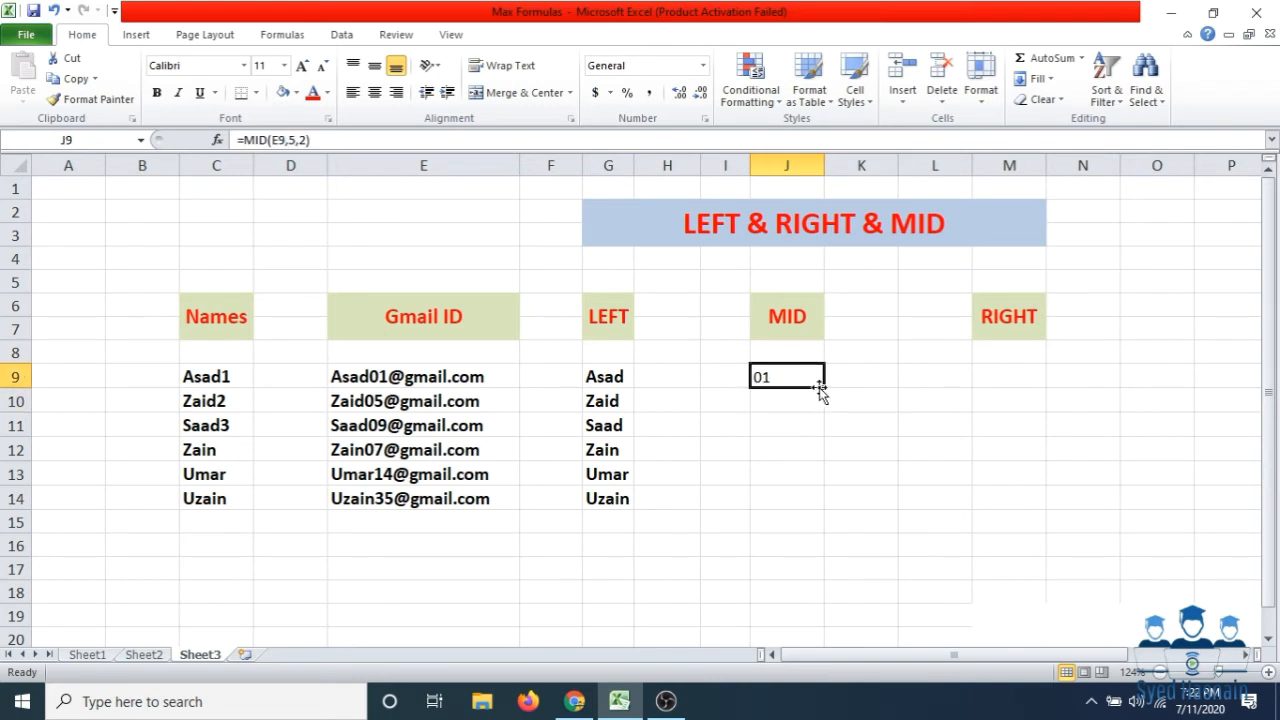
drag(823, 387, 808, 503)
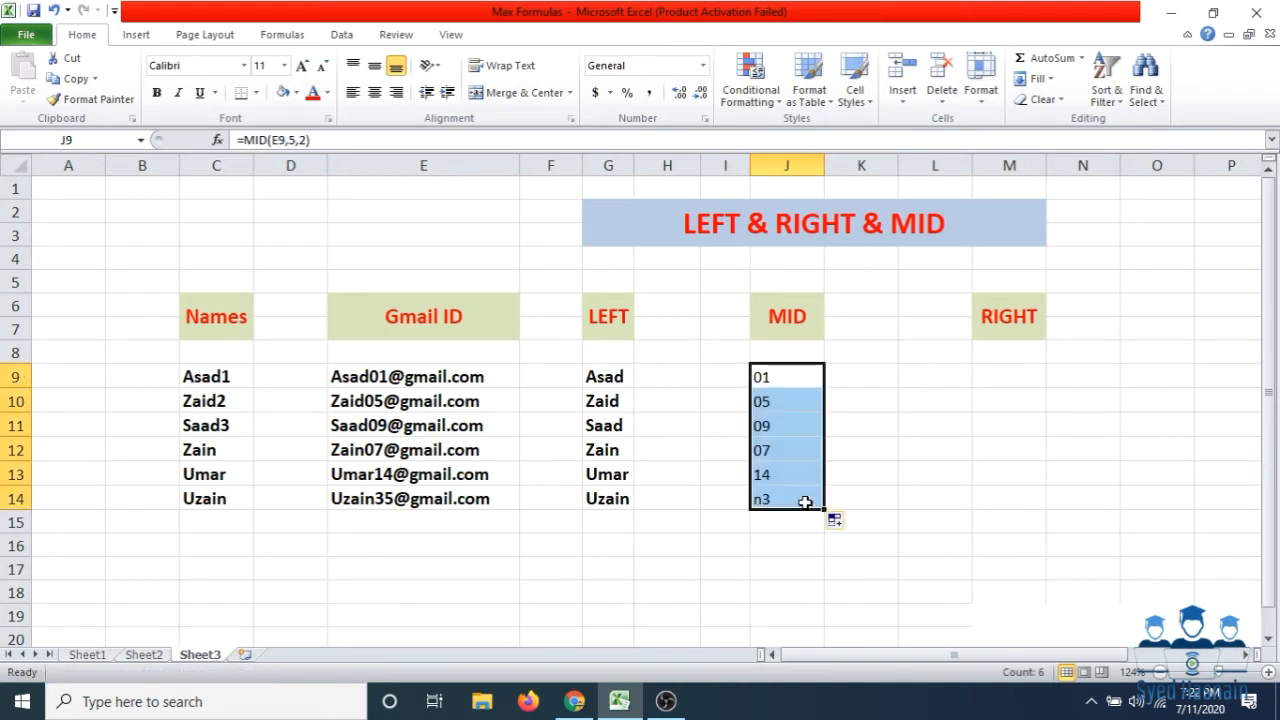
click(720, 540)
Change the start position of the MID formula in J14 so that it extracts the digits 35 from its Gmail ID
click(760, 503)
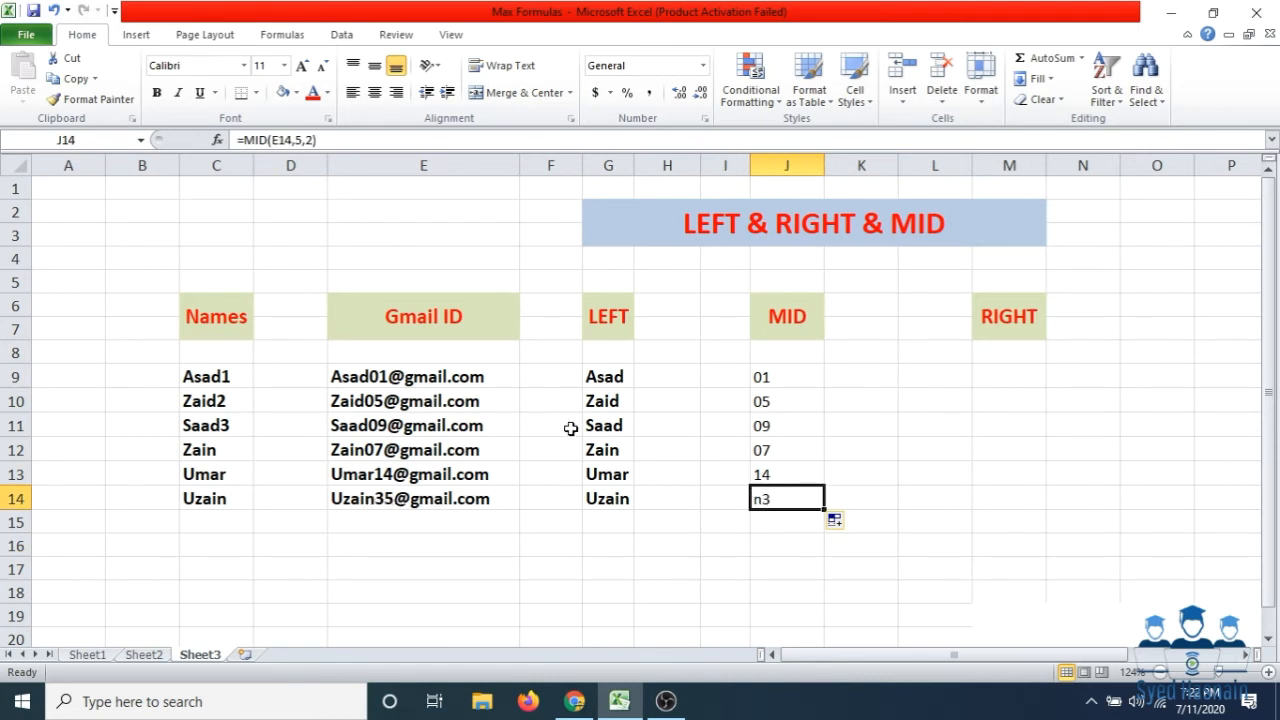
double_click(797, 490)
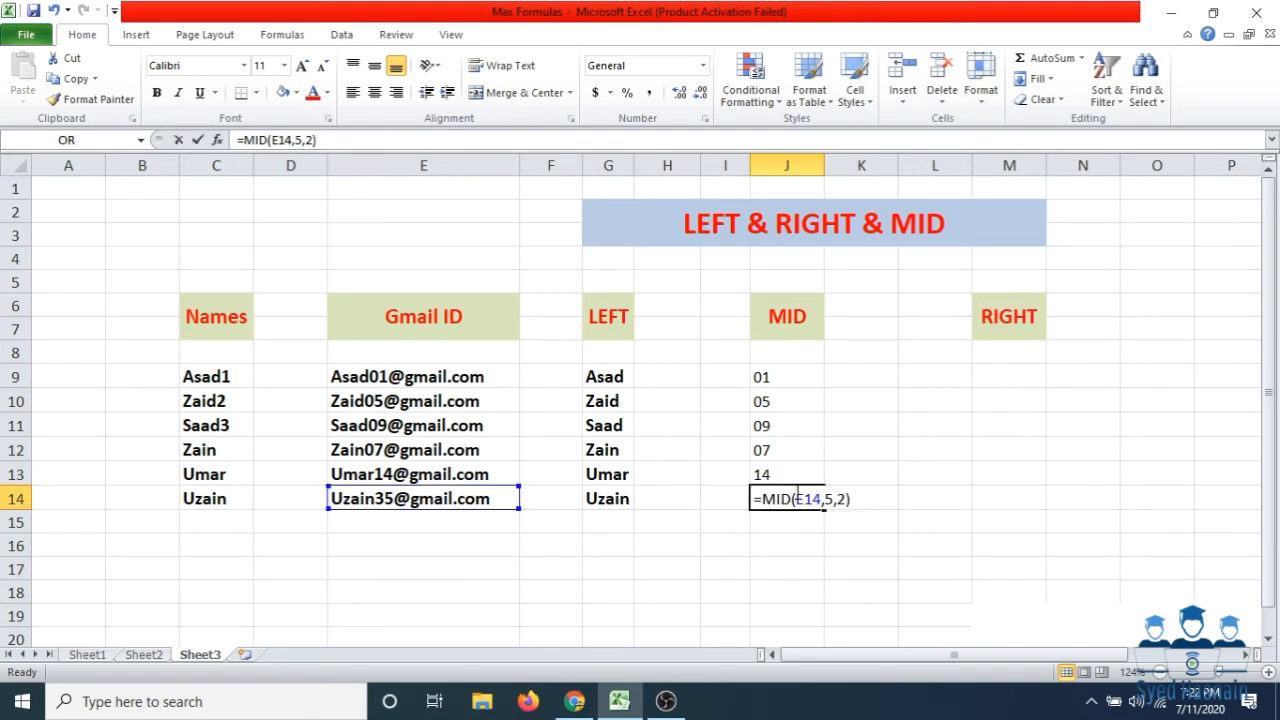
click(826, 498)
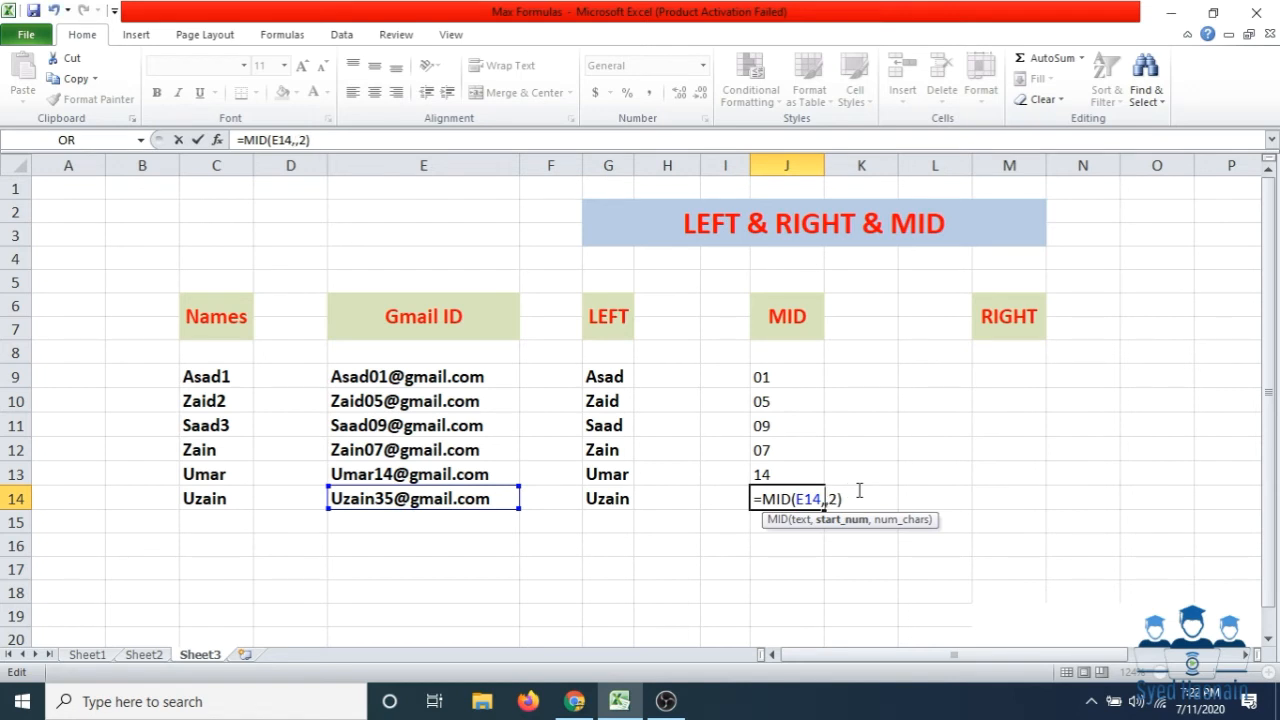
key(Return)
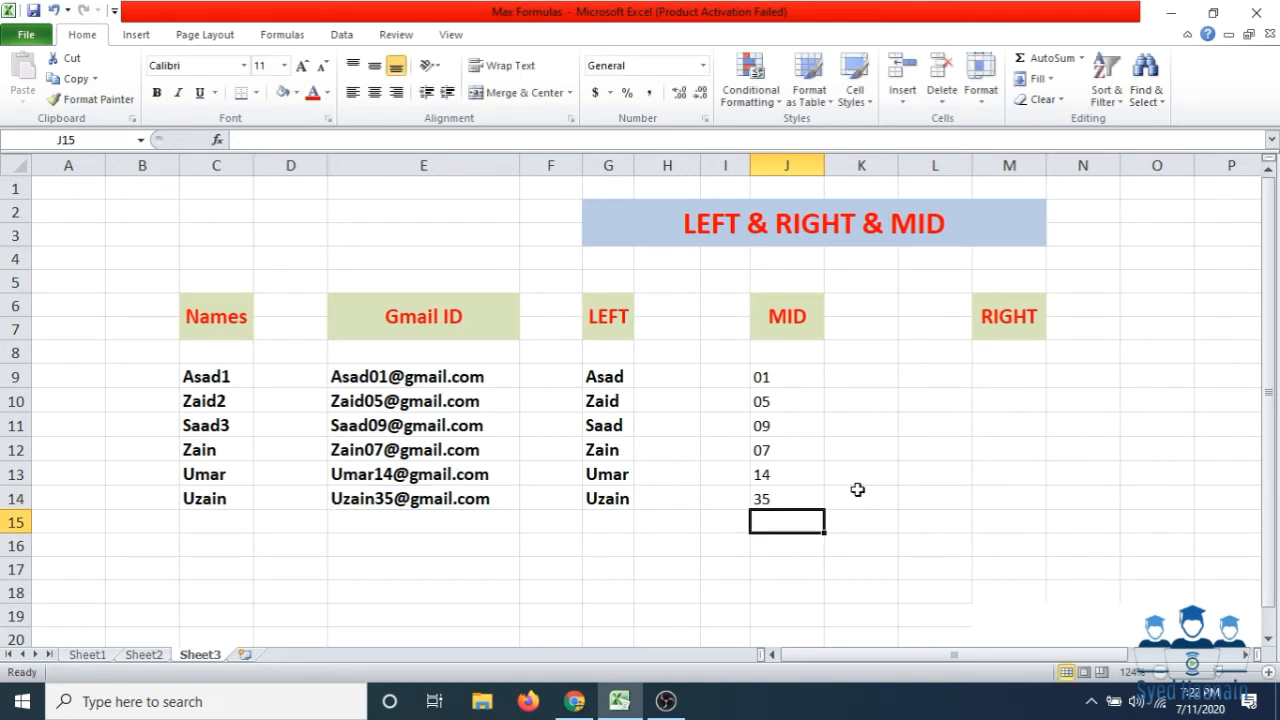
Compare the LEFT results with the Names column and the MID results with the Gmail ID column
click(790, 498)
click(783, 389)
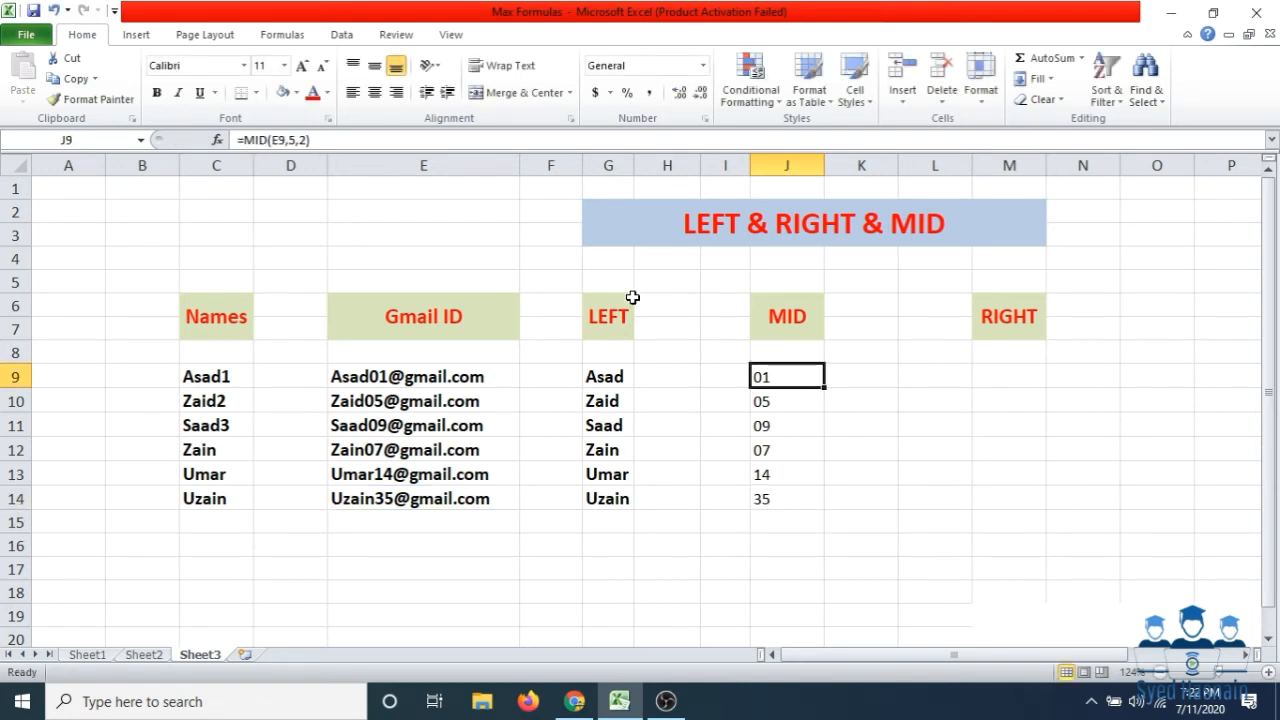
drag(606, 377, 610, 478)
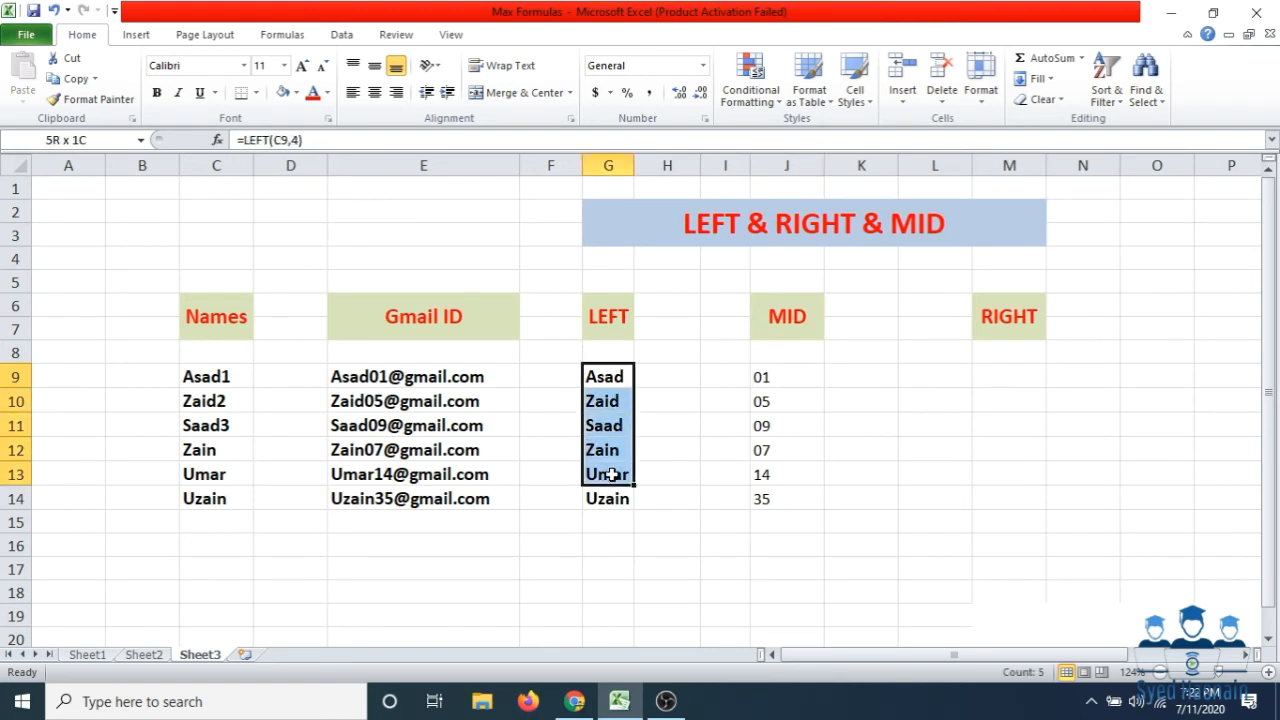
drag(220, 378, 225, 425)
click(228, 425)
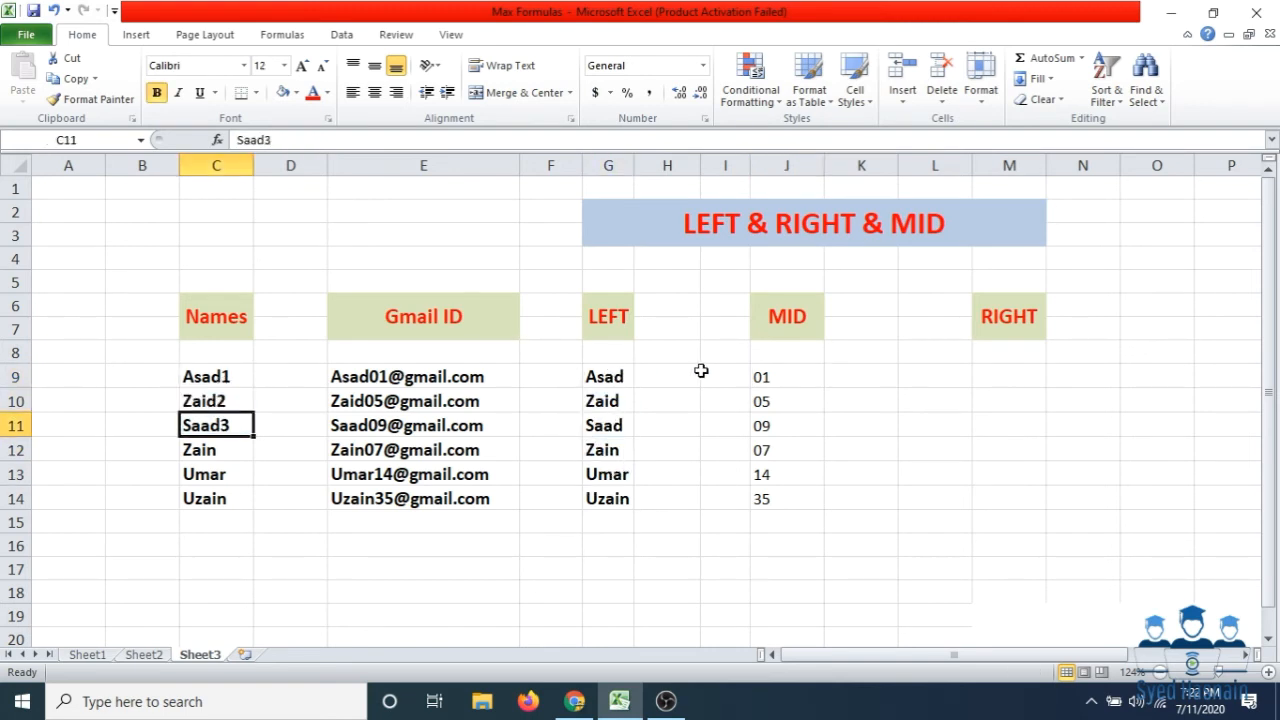
drag(755, 372, 770, 494)
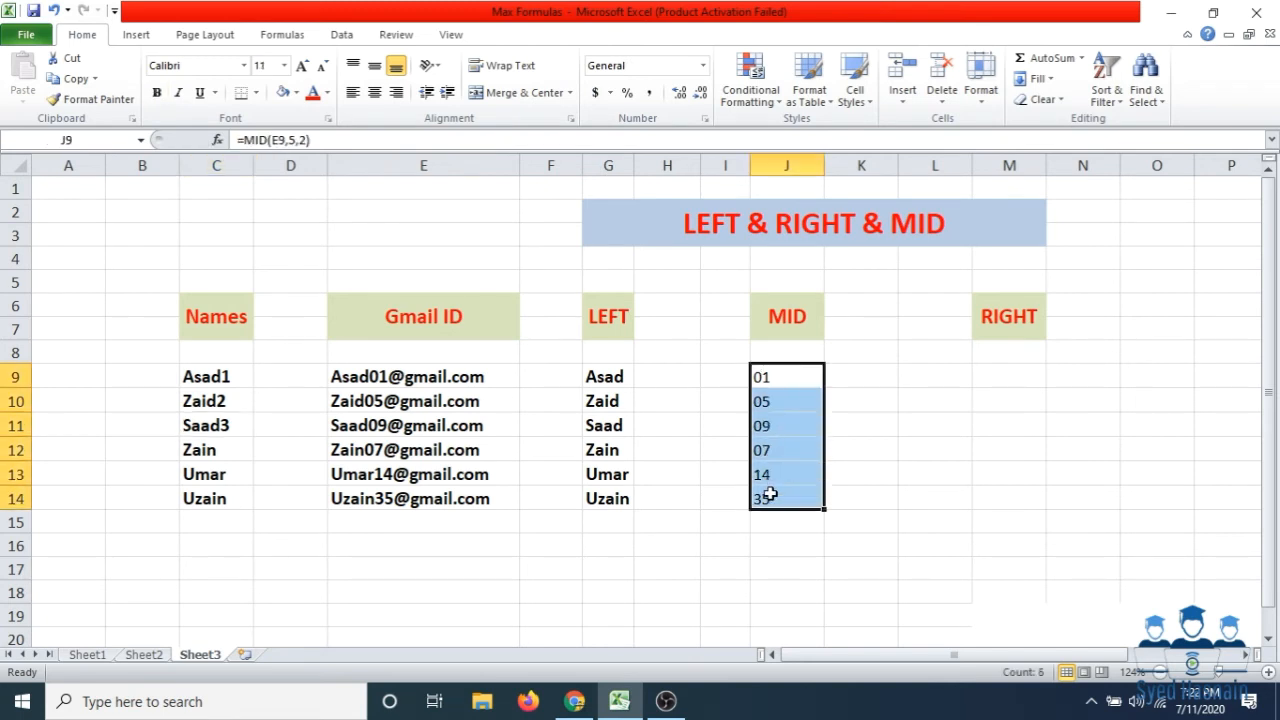
click(355, 376)
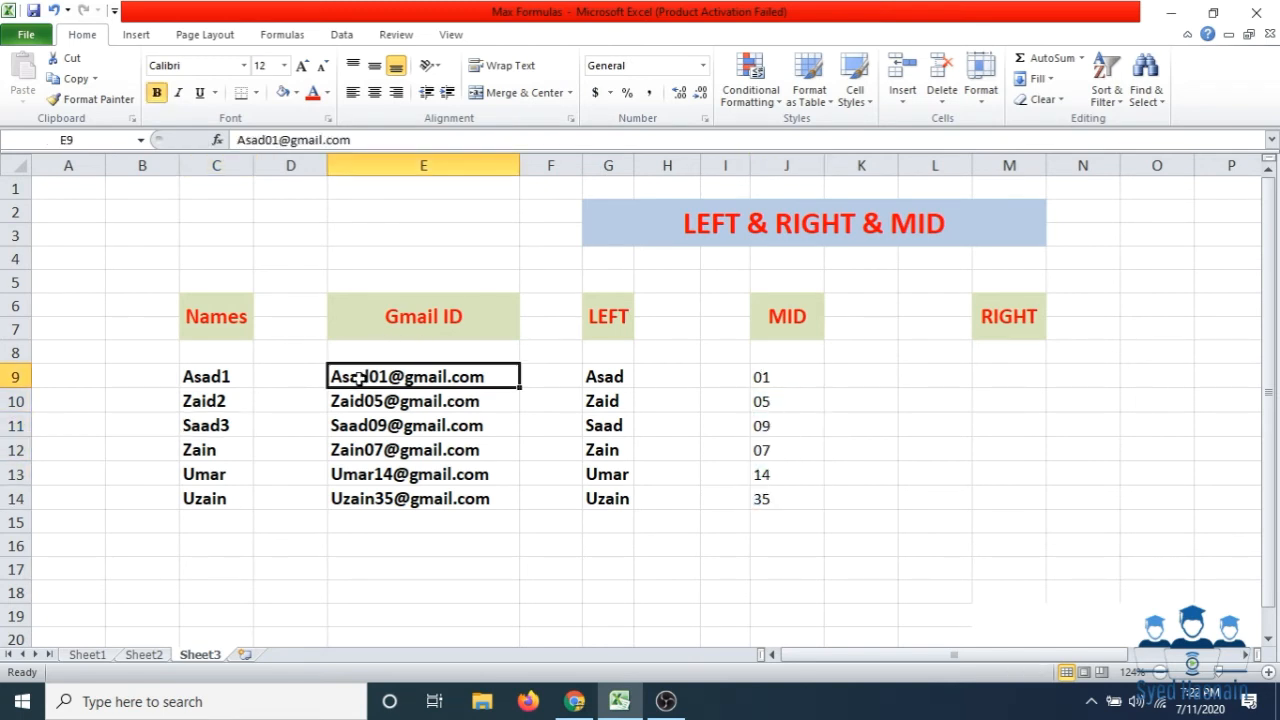
click(445, 398)
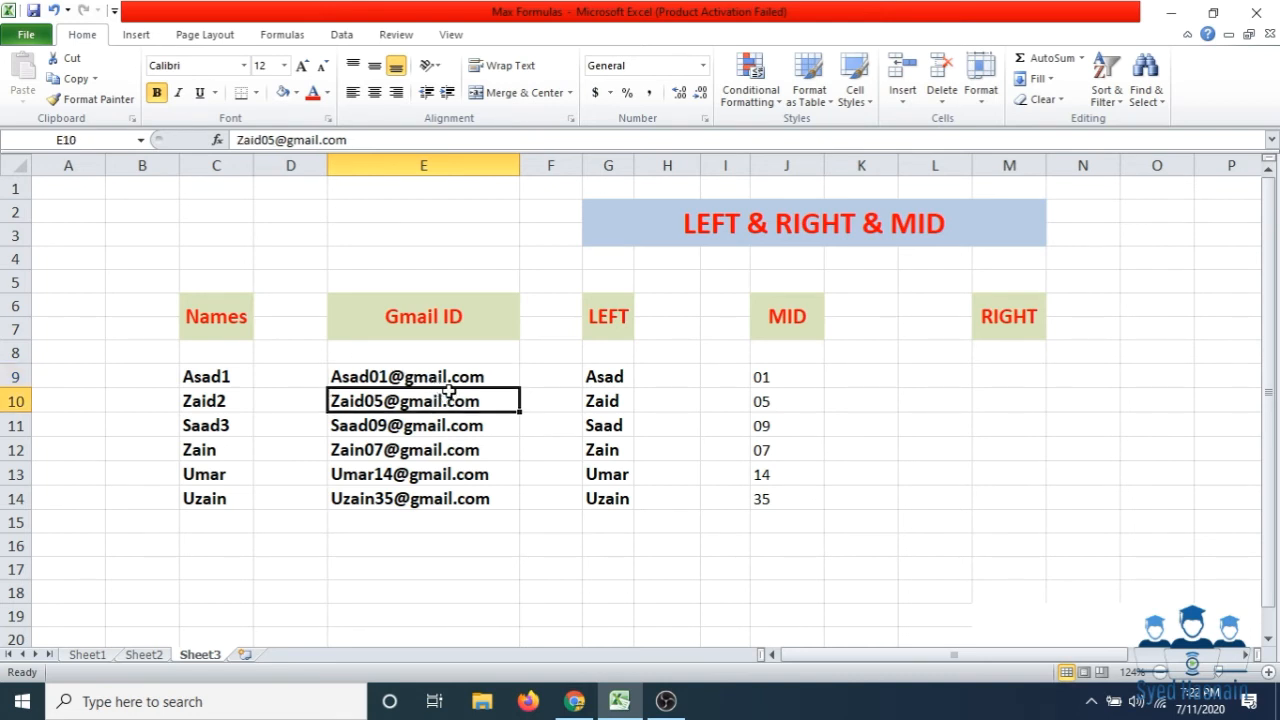
Enter the formula =RIGHT(E9,10) in cell M9 to extract the last ten characters of the Gmail ID
click(975, 379)
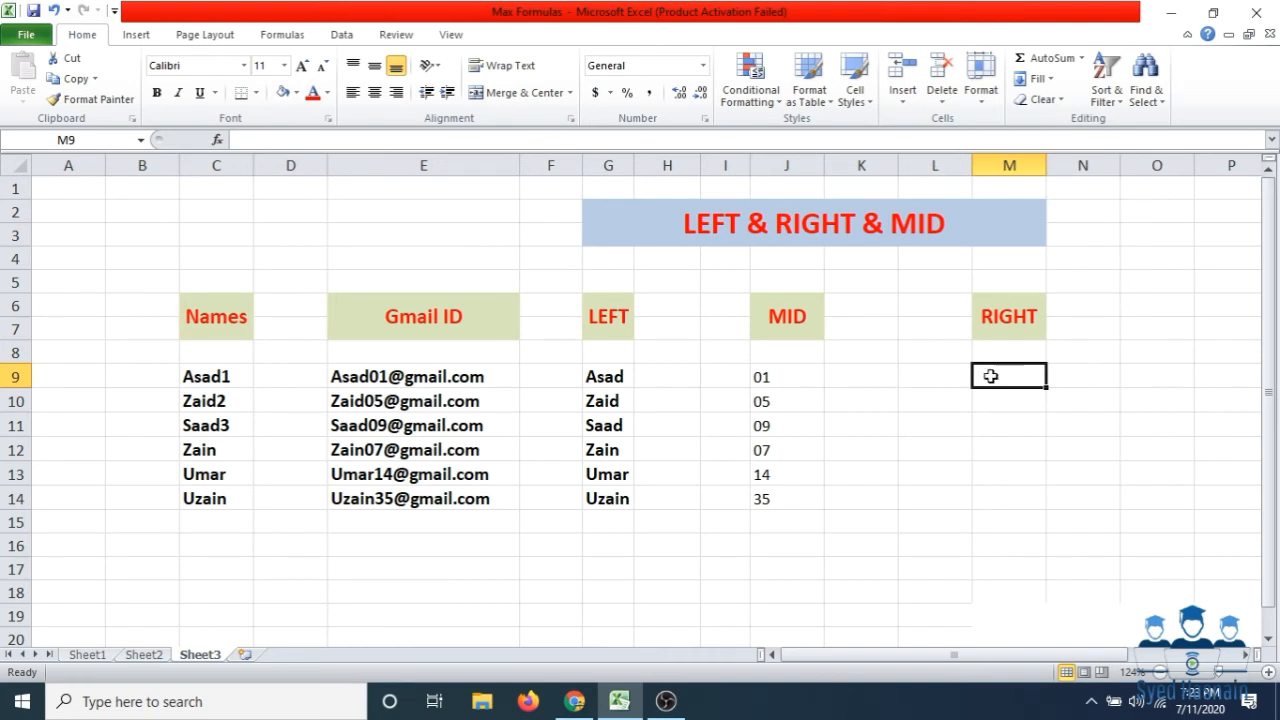
text(=)
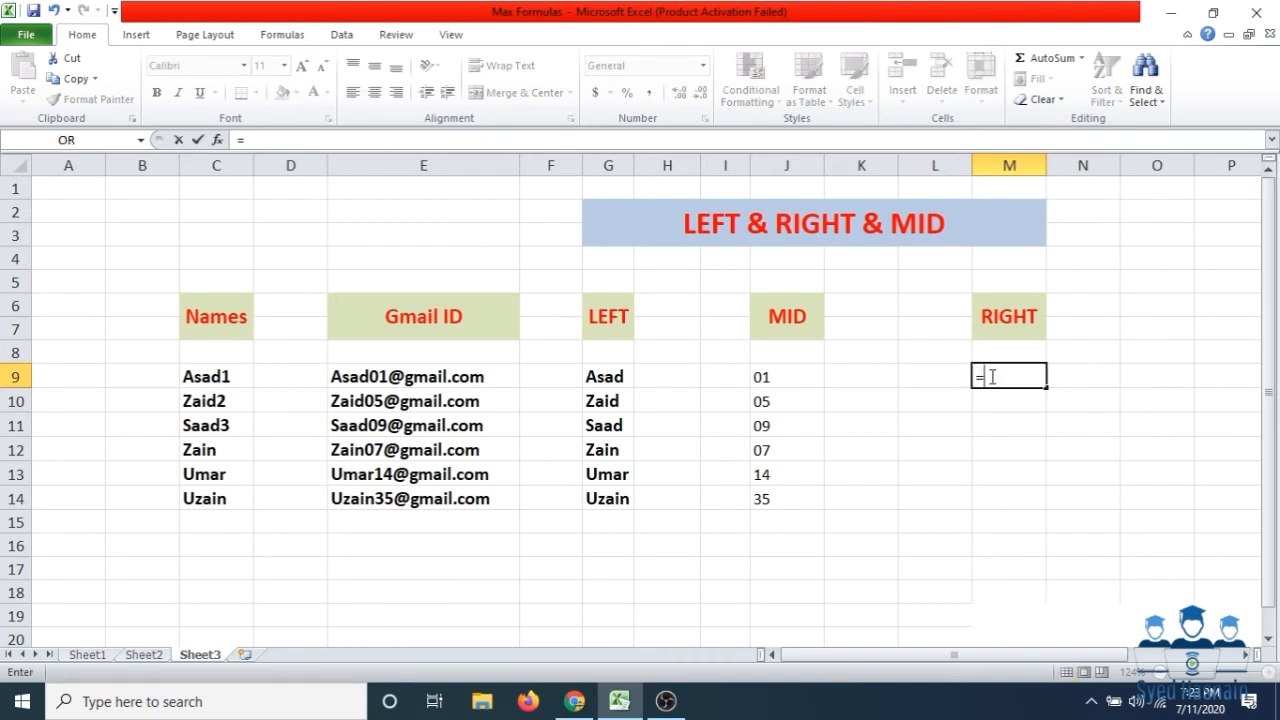
text(right)
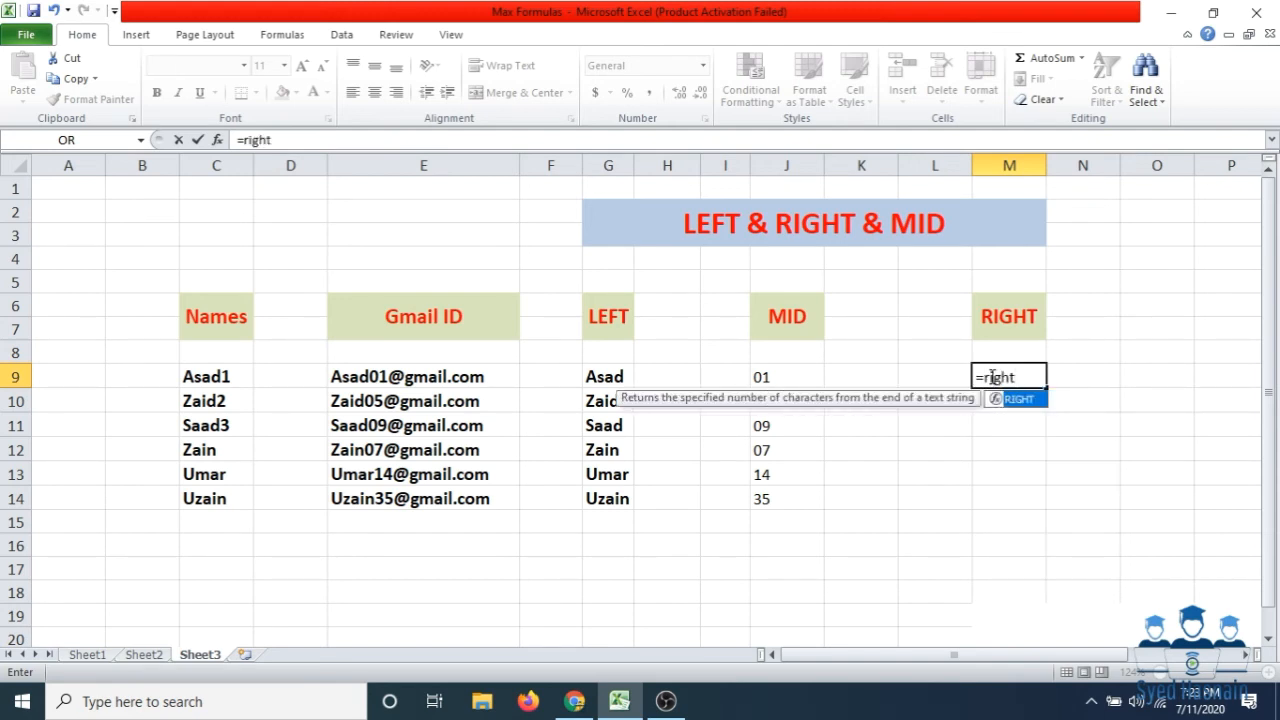
key(Tab)
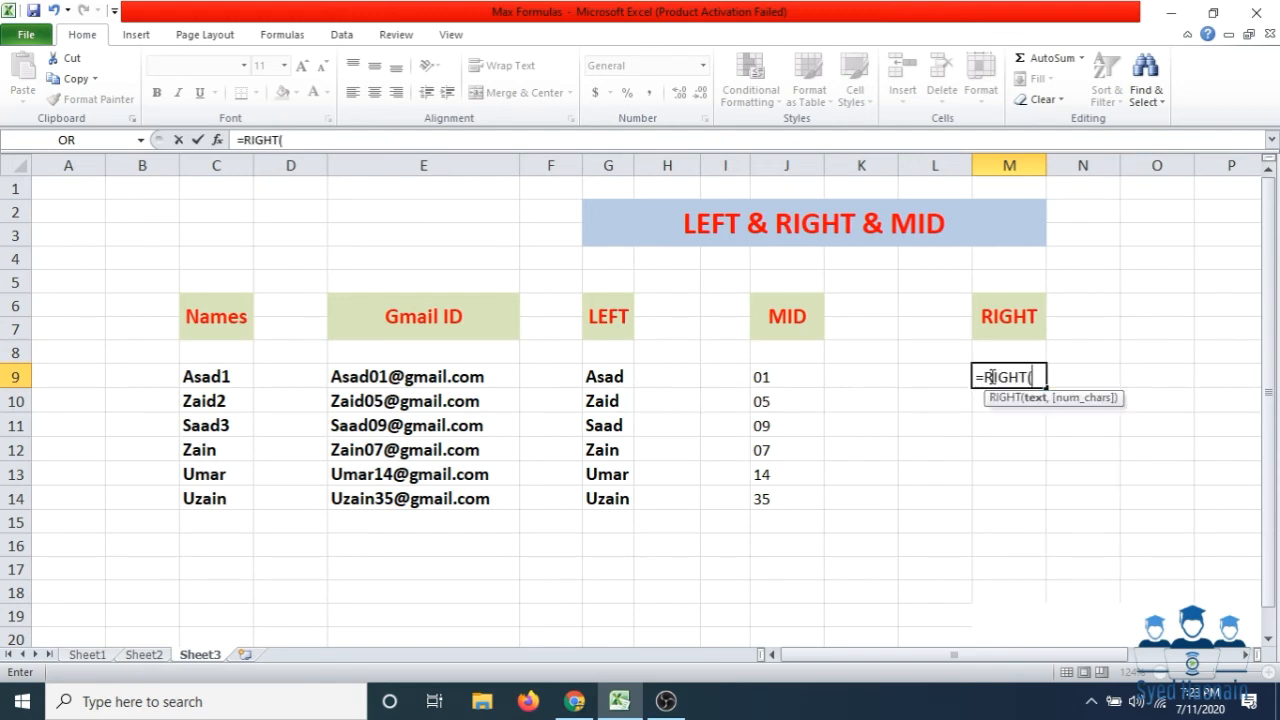
click(406, 381)
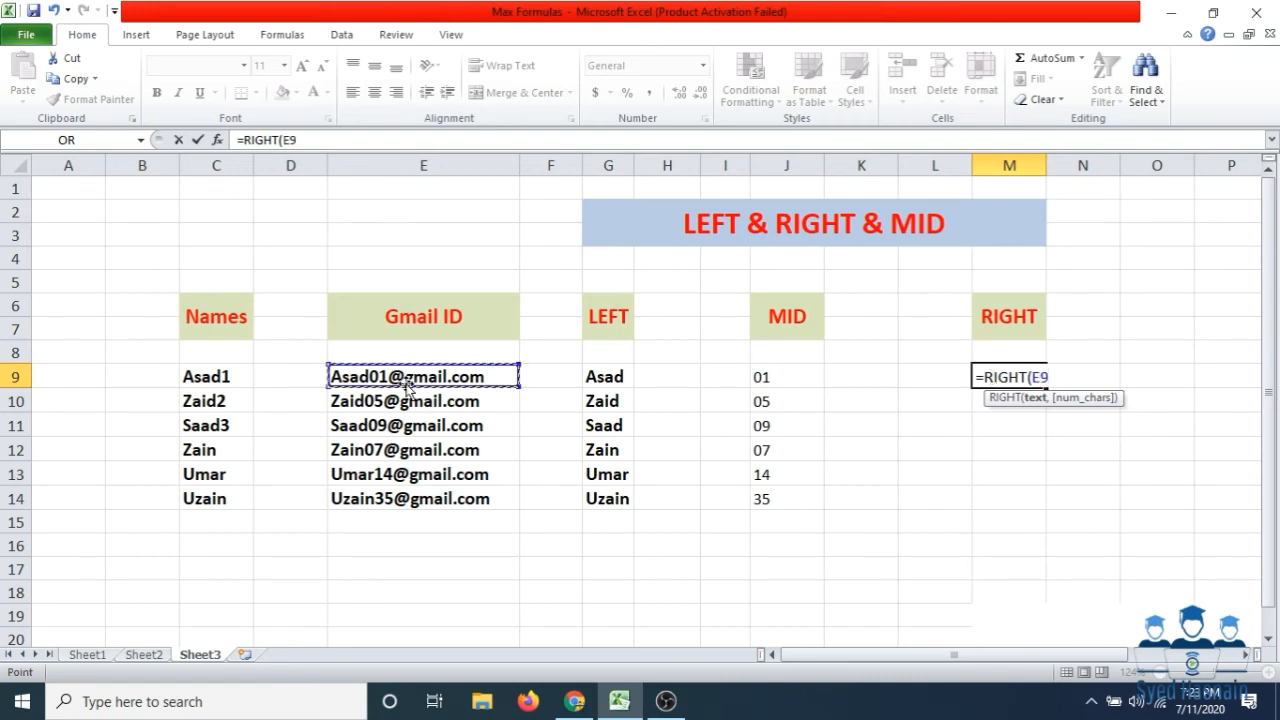
text(,)
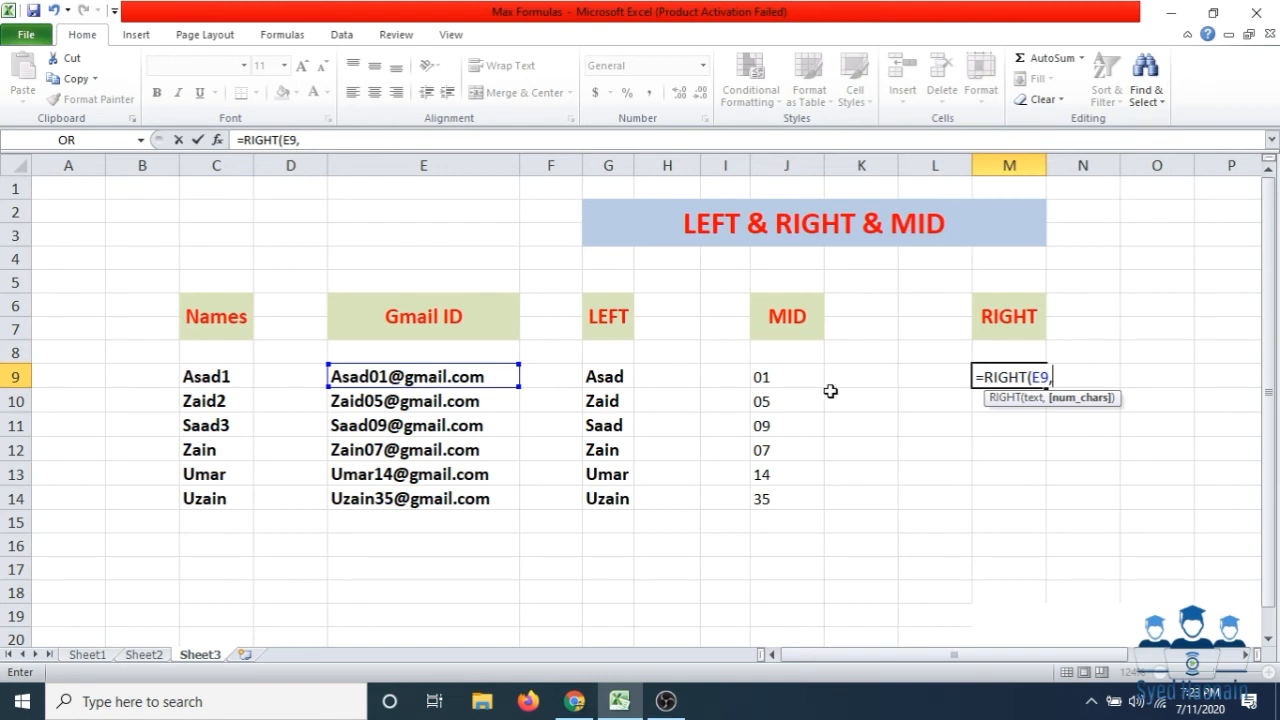
text(10)
key(Return)
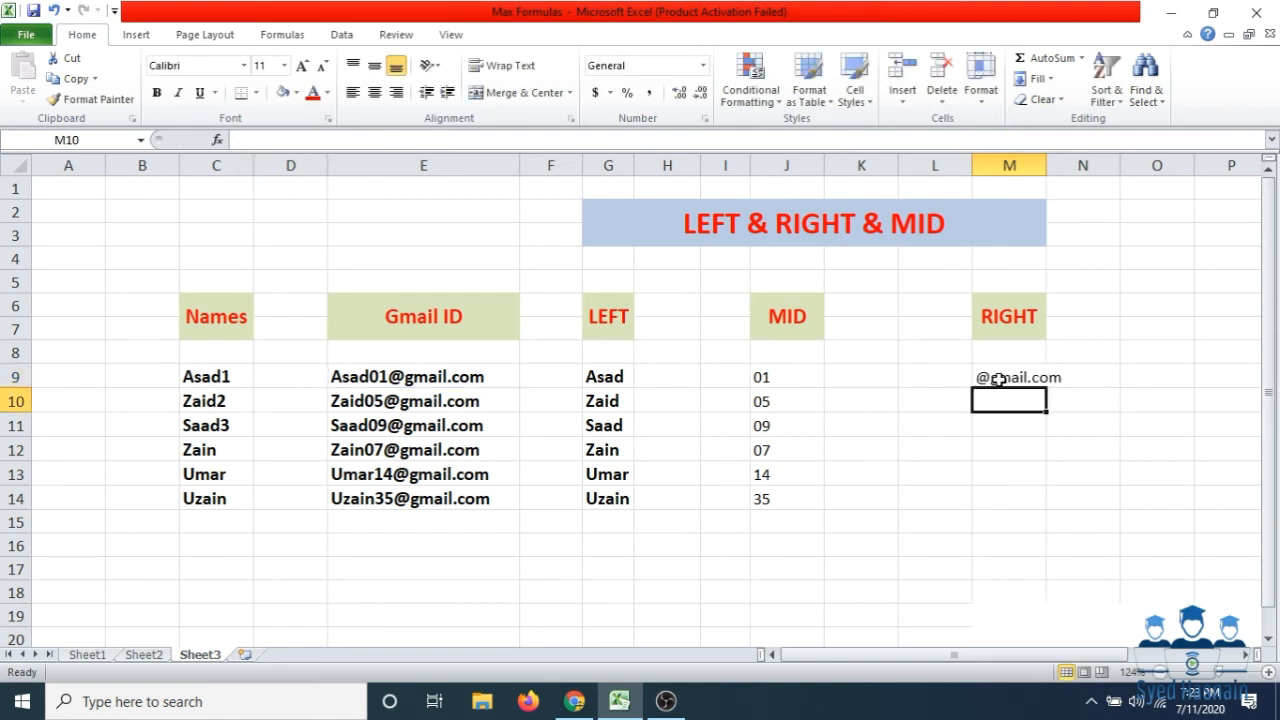
Fit column M's width to its contents and copy the RIGHT formula from M9 down through M14
drag(1048, 172, 1048, 172)
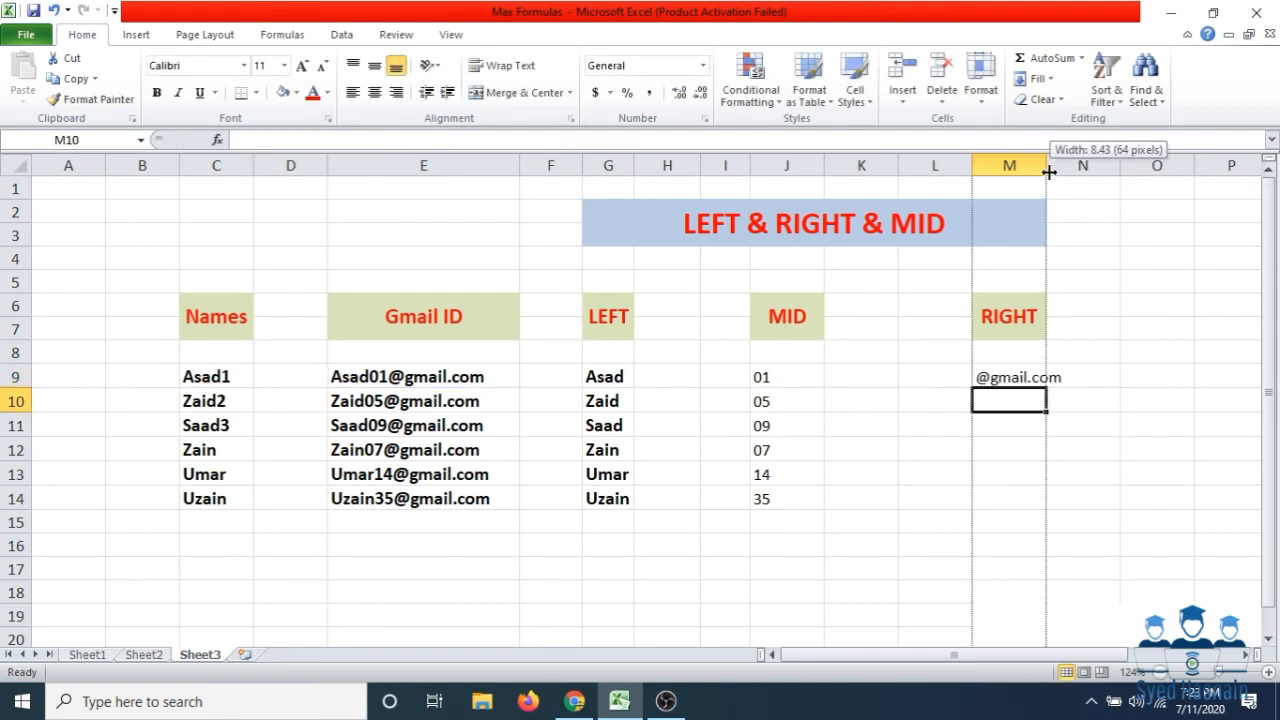
double_click(1048, 172)
click(1030, 378)
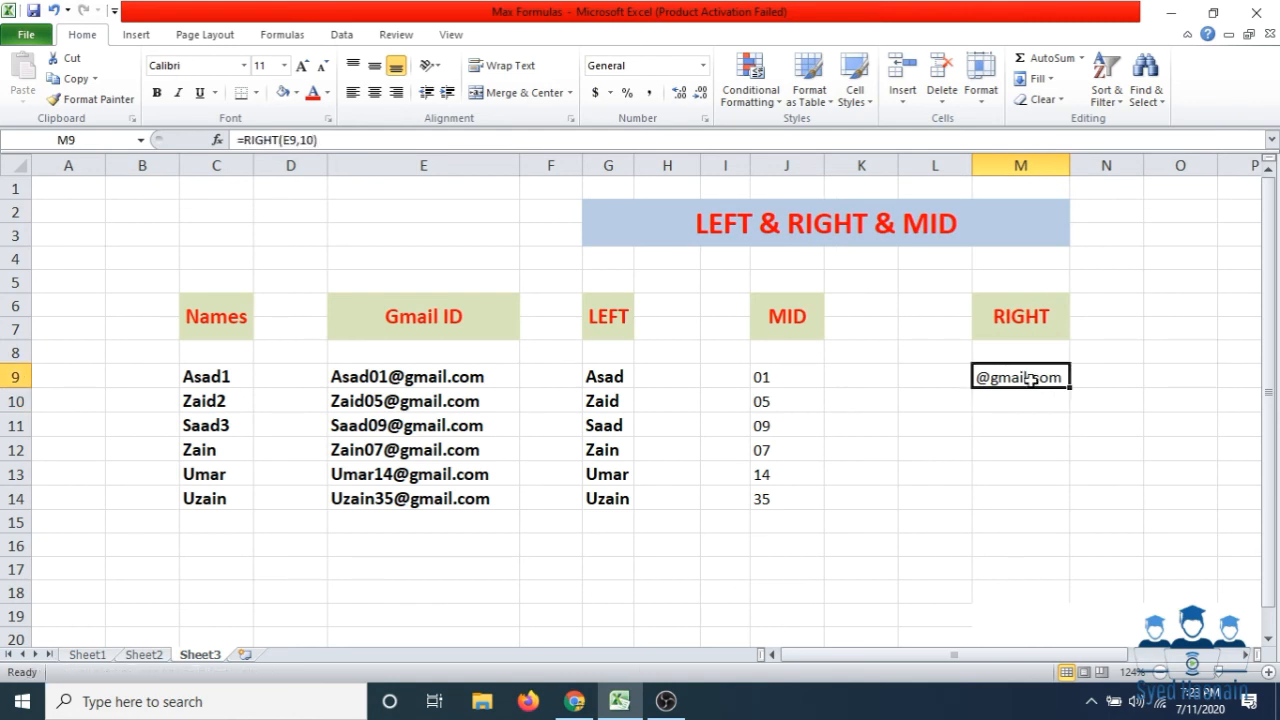
drag(1070, 387, 1056, 498)
click(930, 535)
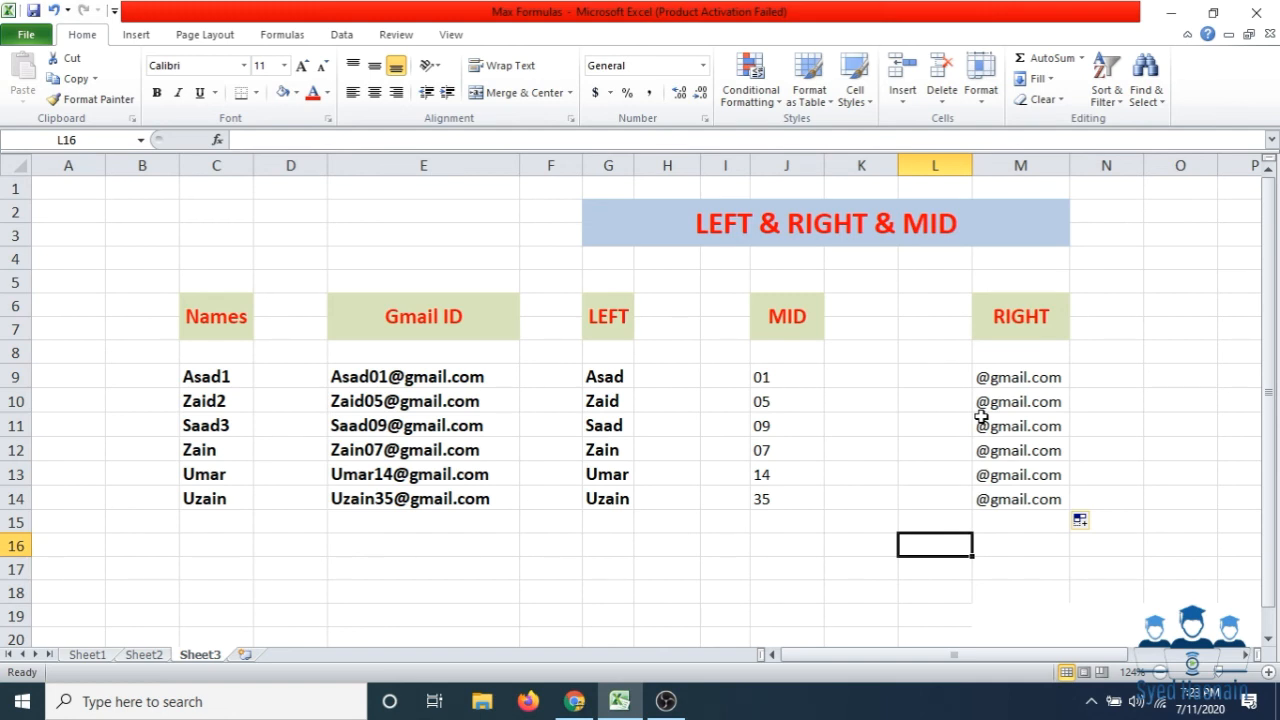
Increase the font size of the MID results in J9:J14 to 12 and make them bold
drag(805, 380, 789, 500)
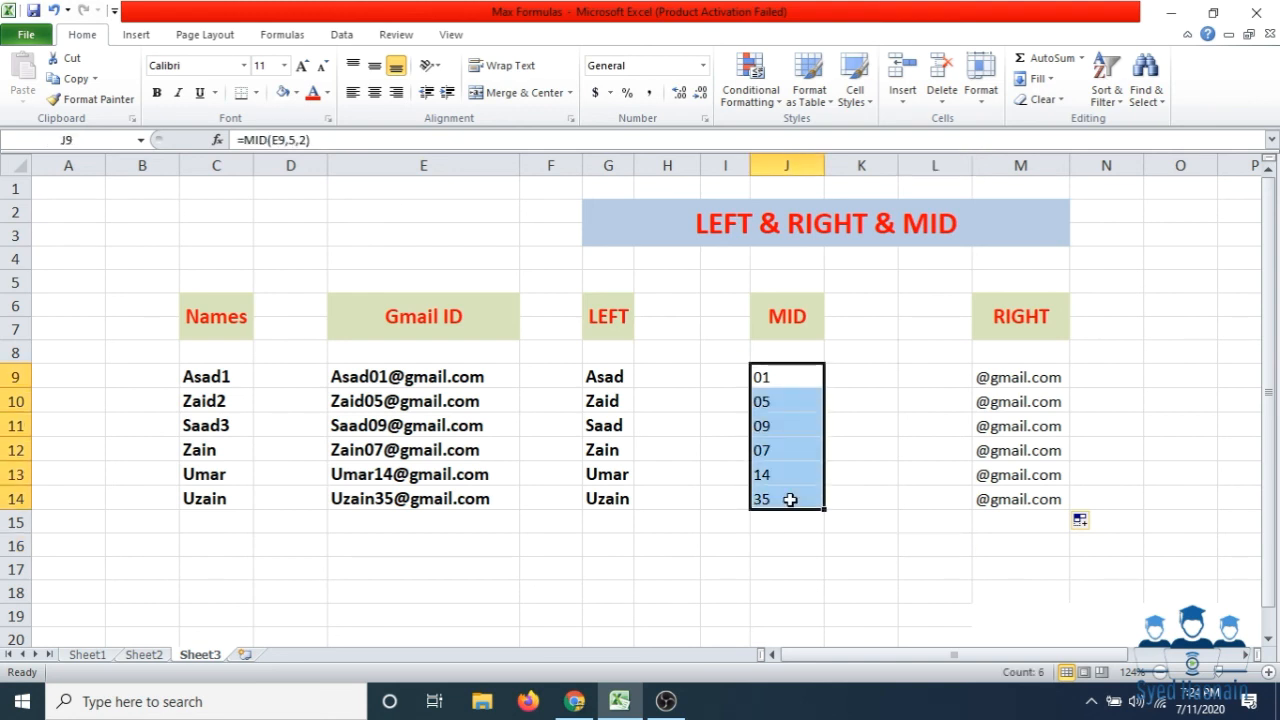
click(302, 66)
click(157, 92)
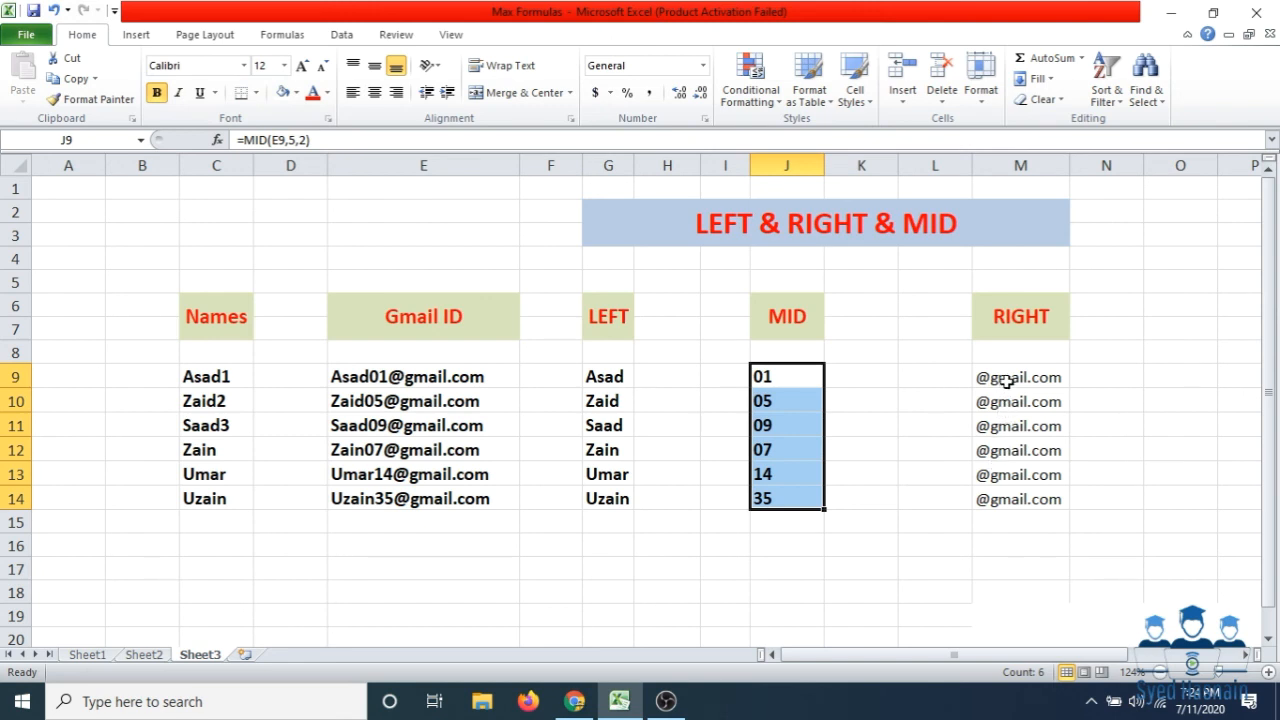
Make the RIGHT results in M9:M14 bold at font size 12 and widen column M slightly to fit them
drag(1006, 381, 1015, 497)
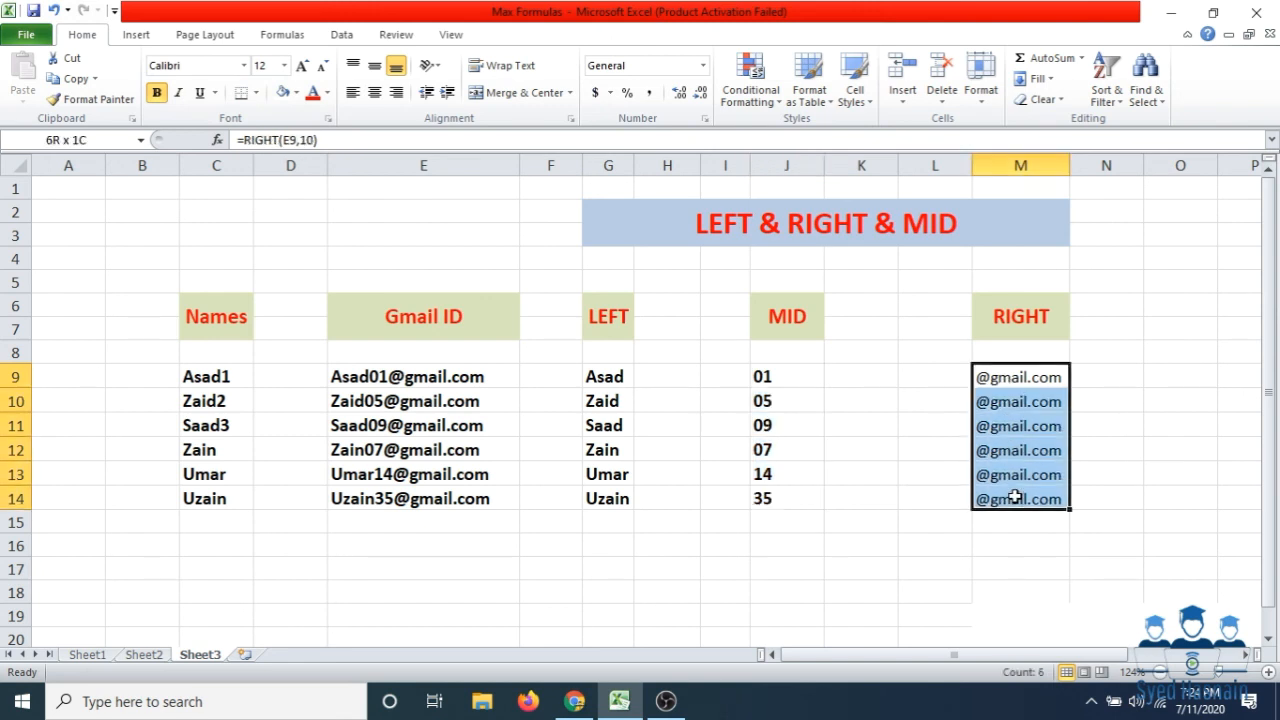
click(303, 65)
click(157, 92)
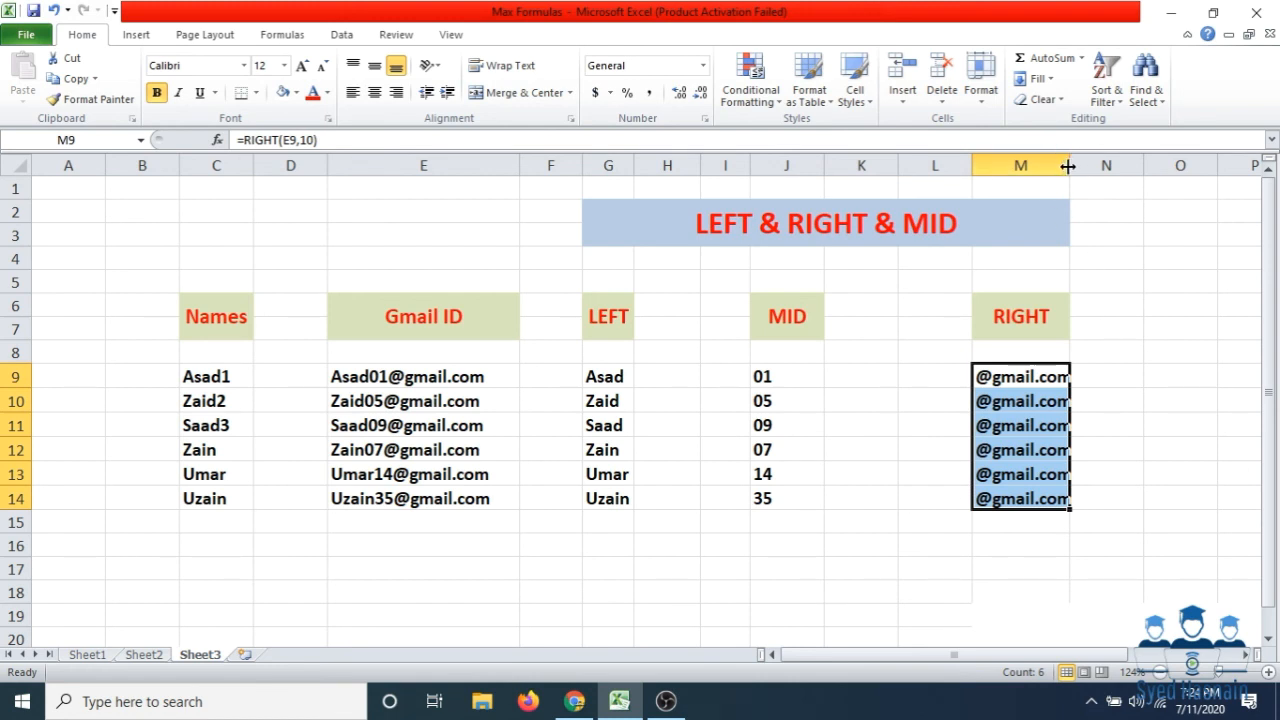
drag(1068, 167, 1078, 167)
click(929, 585)
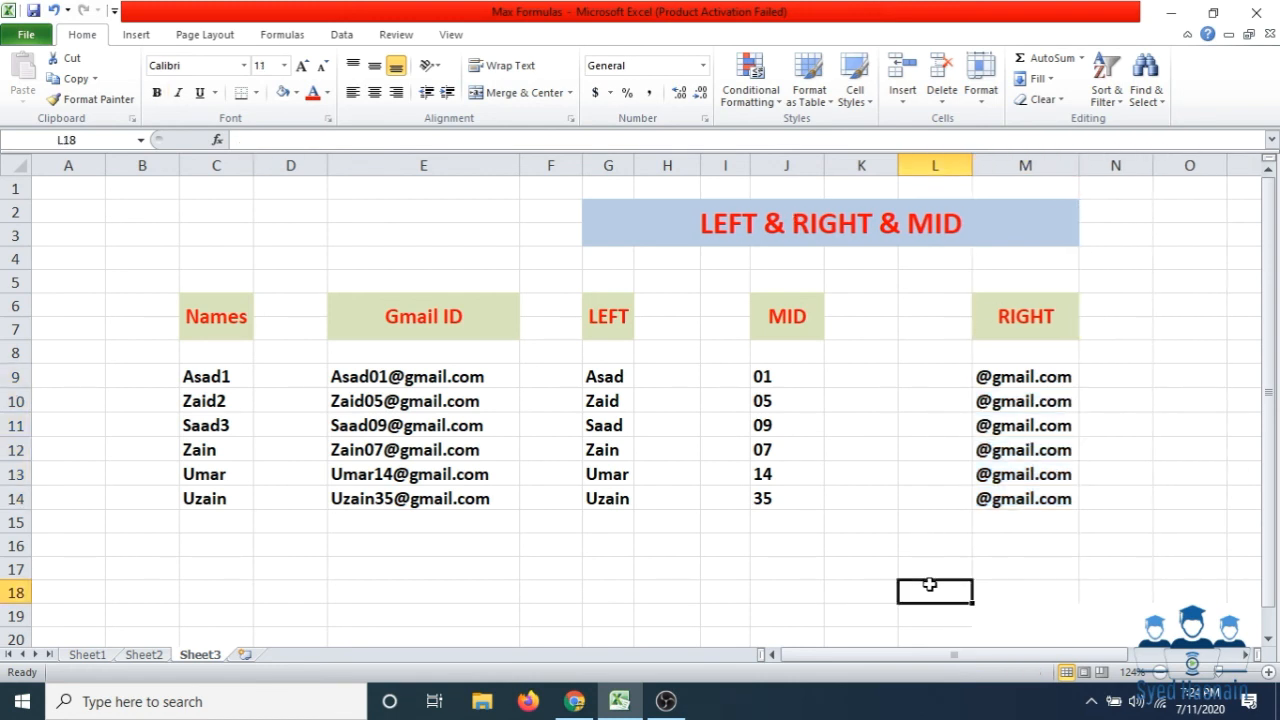
Review the results of the LEFT, MID and RIGHT formulas in rows 9 to 14, column by column
drag(623, 385, 610, 492)
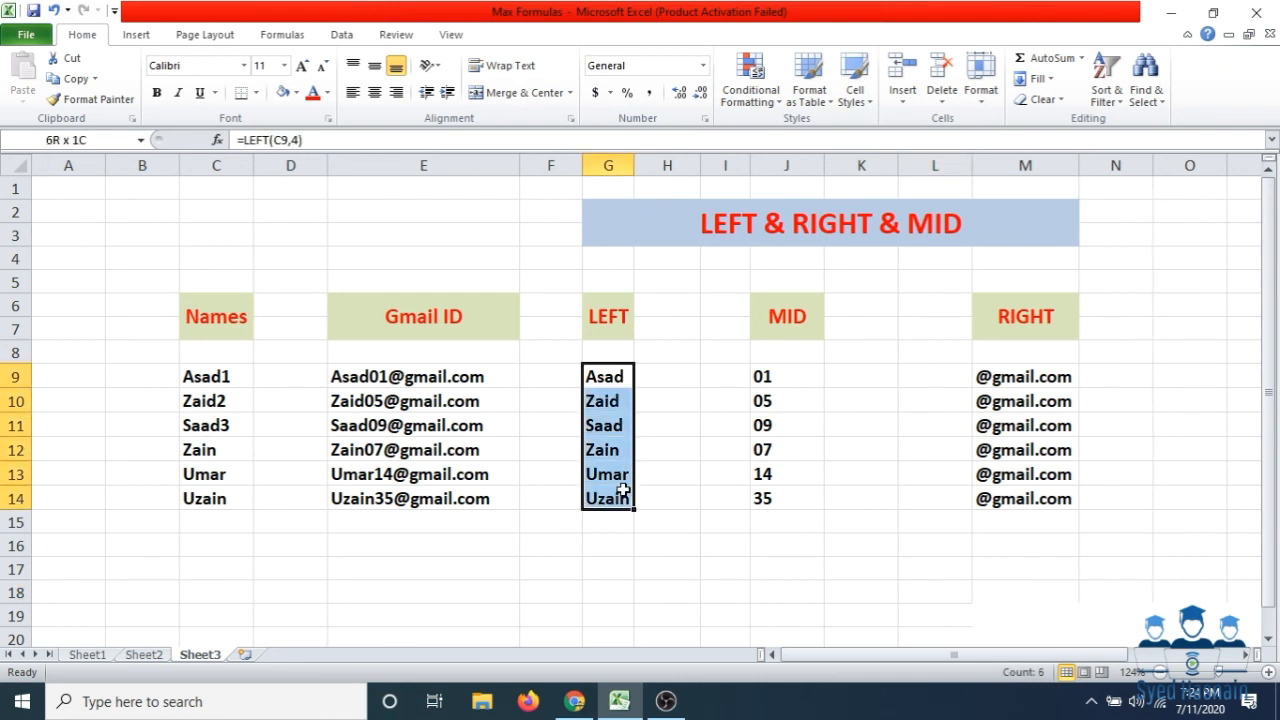
drag(757, 376, 770, 496)
click(988, 380)
drag(988, 393, 994, 500)
drag(626, 376, 623, 497)
click(816, 374)
Centre the MID results in J9:J14 and the RIGHT results in M9:M14 both vertically and horizontally
drag(795, 384, 789, 491)
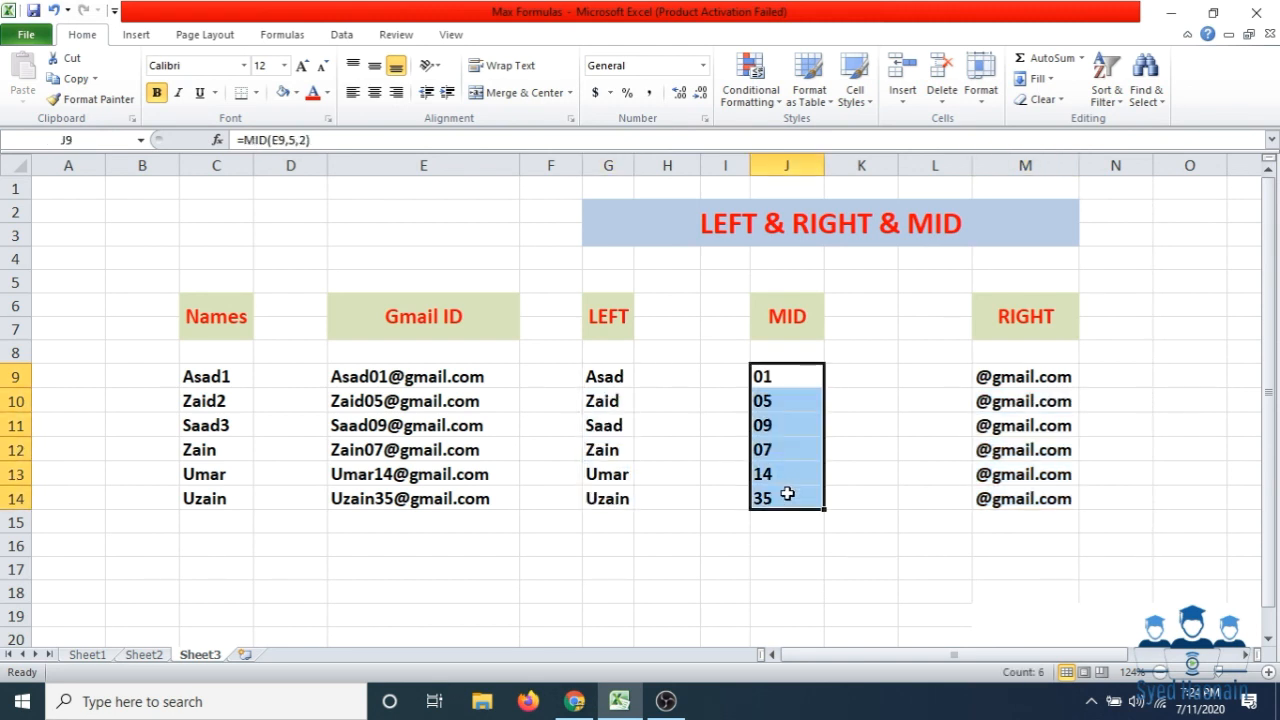
click(374, 65)
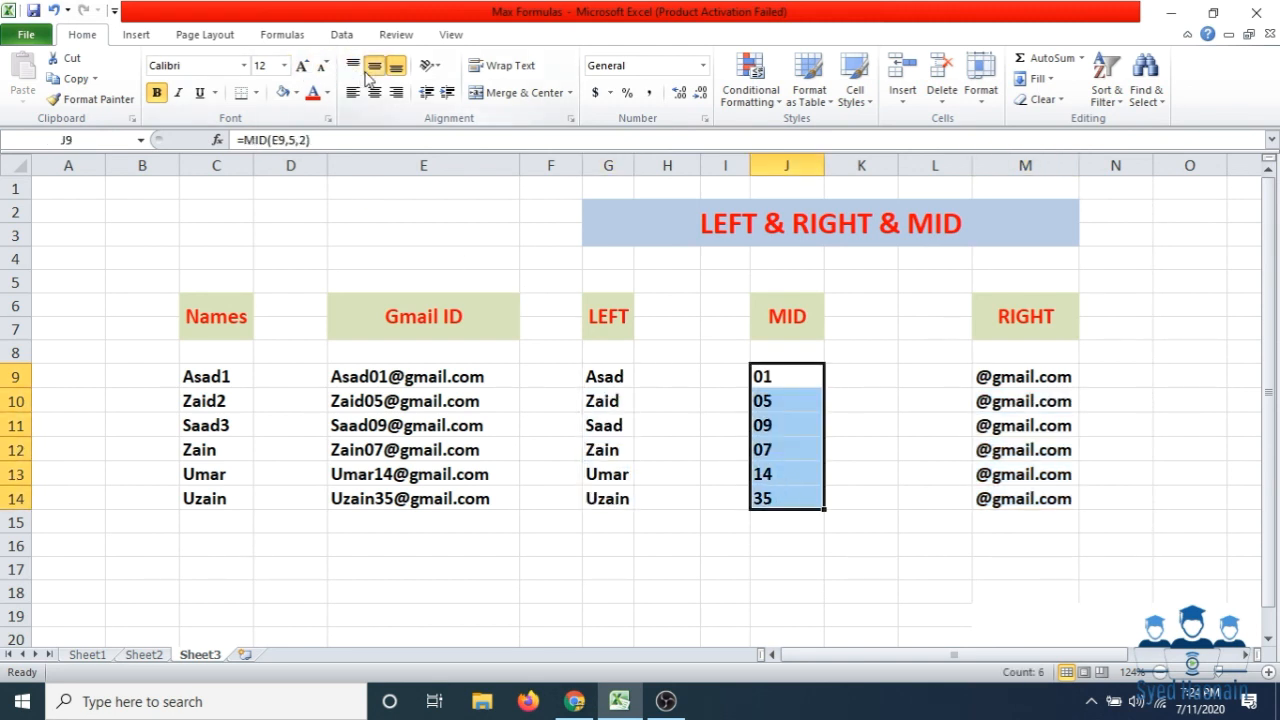
click(374, 92)
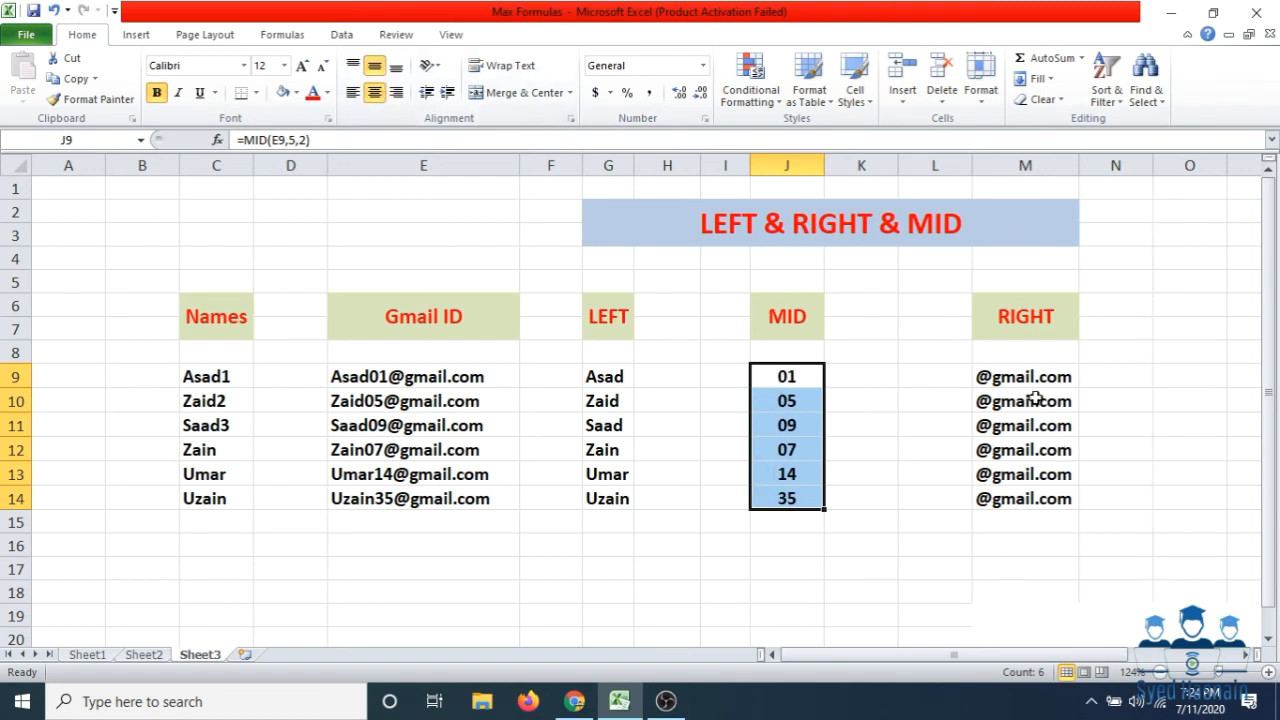
drag(1035, 385, 1033, 492)
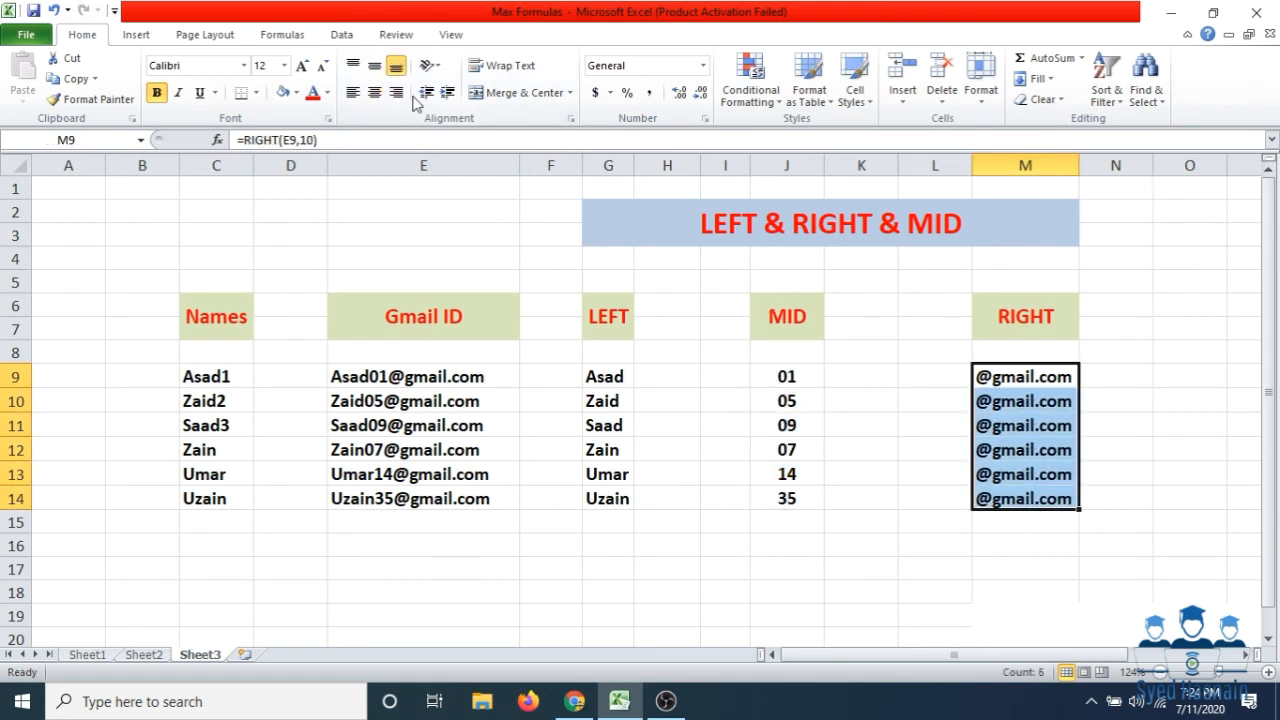
click(374, 65)
click(374, 92)
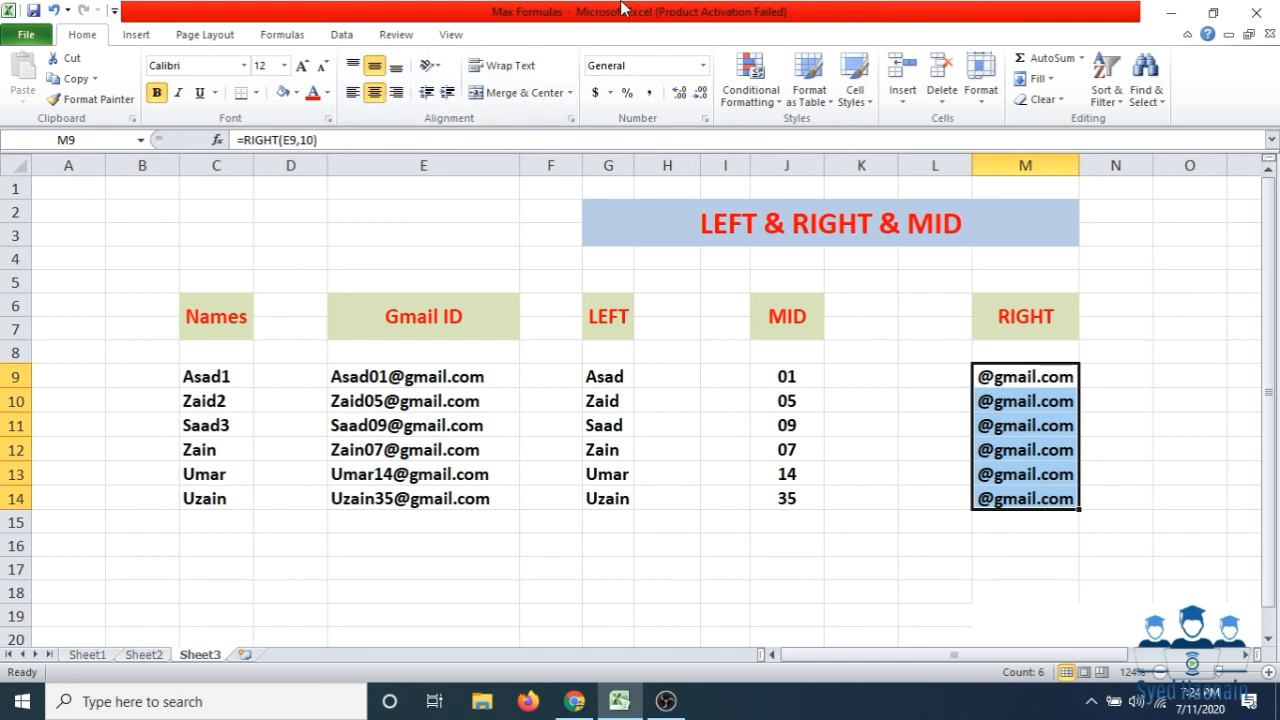
click(430, 222)
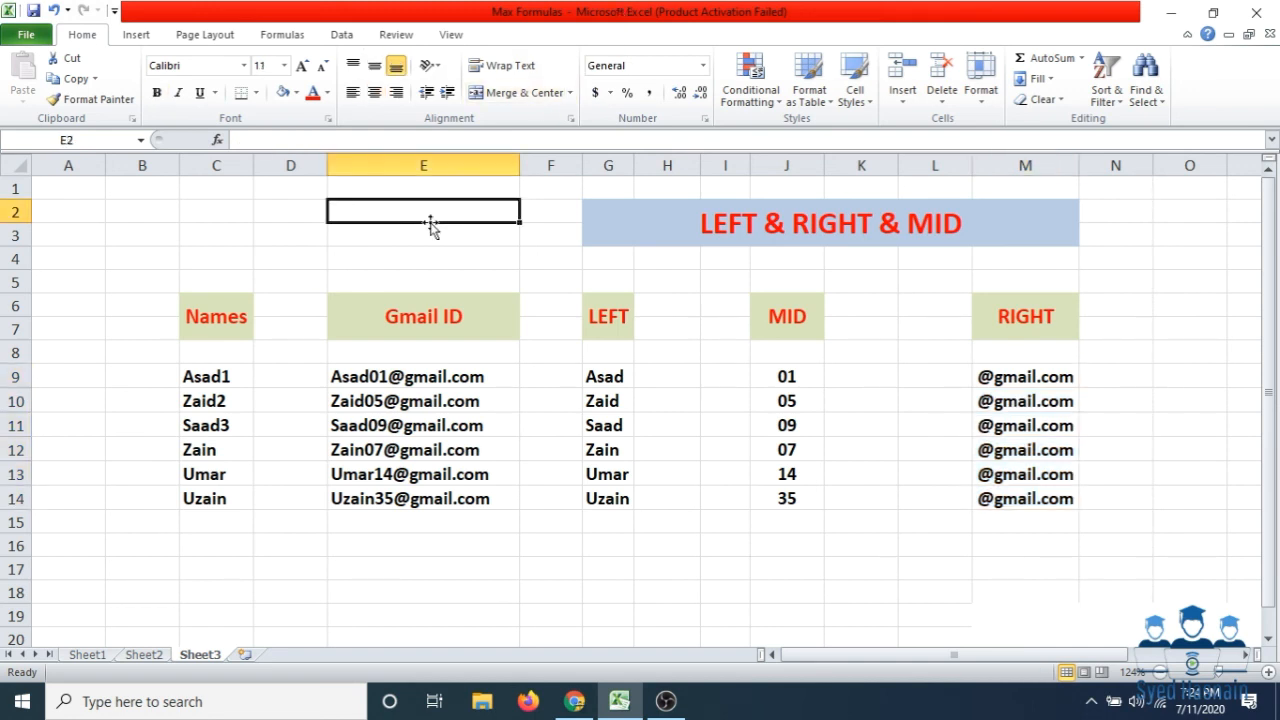